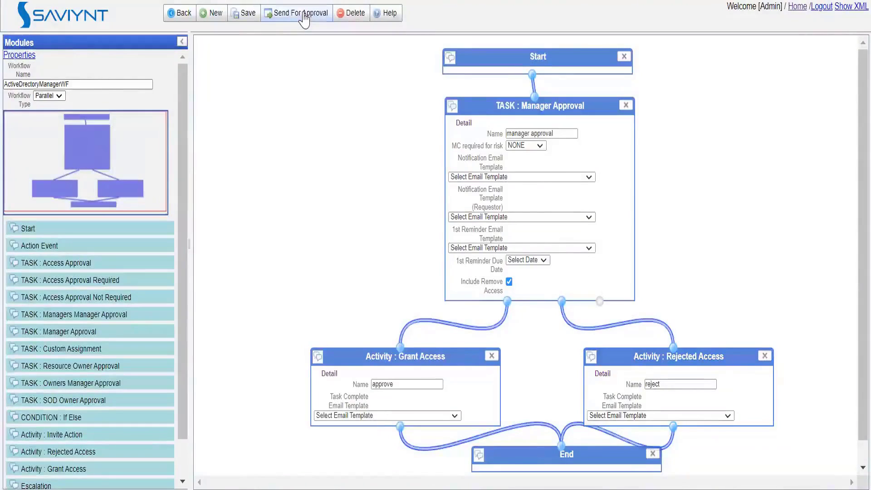
Send the ActiveDirectoryManagerWF workflow for approval from the workflow editor
{"action": "left_click", "coordinate": [304, 19]}
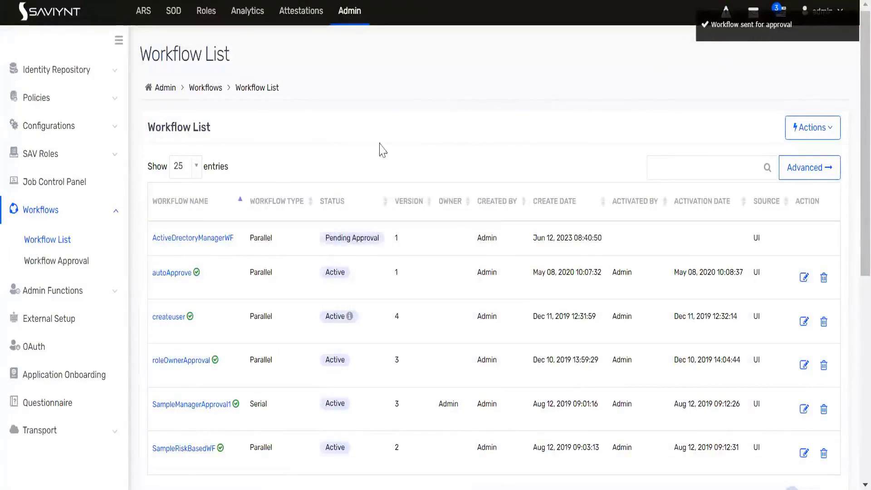
In Workflow Approval, accept ActiveDirectoryManagerWF with the comment 'needed it'
{"action": "left_click", "coordinate": [65, 266]}
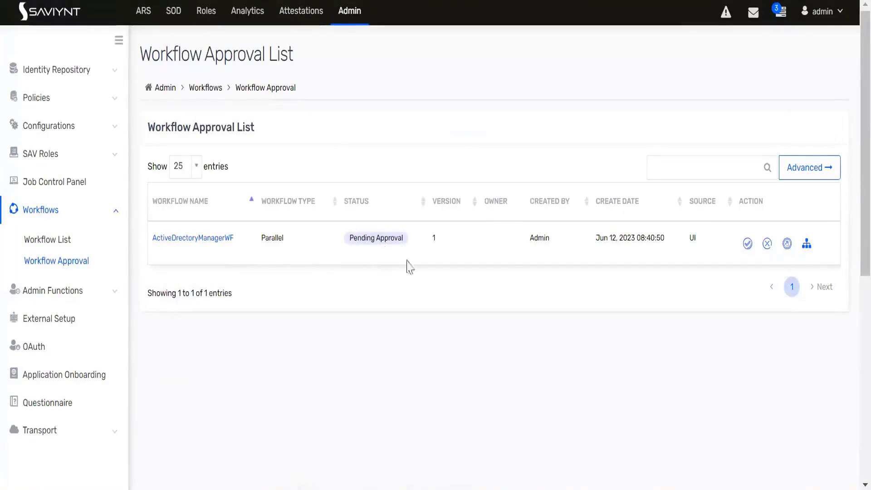
{"action": "left_click", "coordinate": [748, 245]}
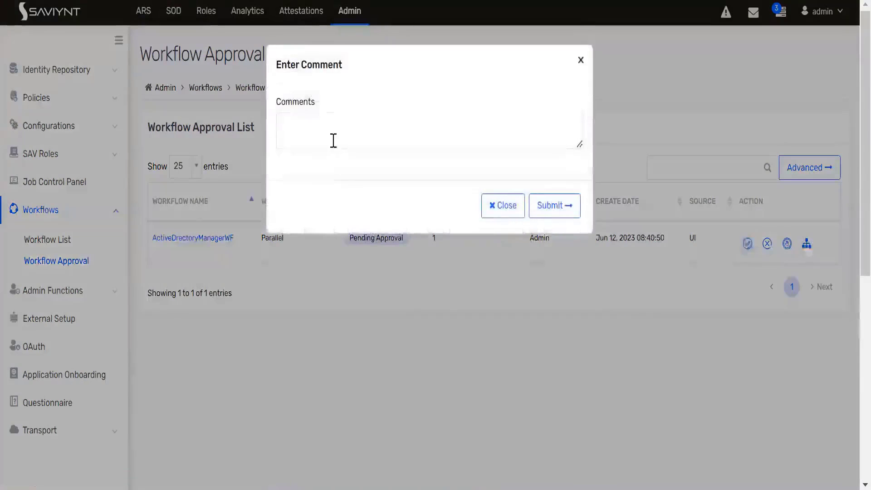
{"action": "left_click", "coordinate": [333, 126]}
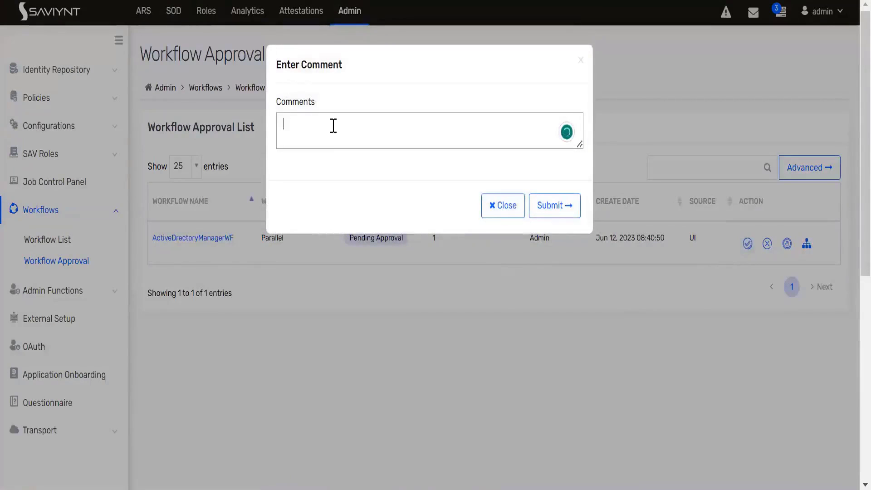
{"action": "type", "text": "needed it"}
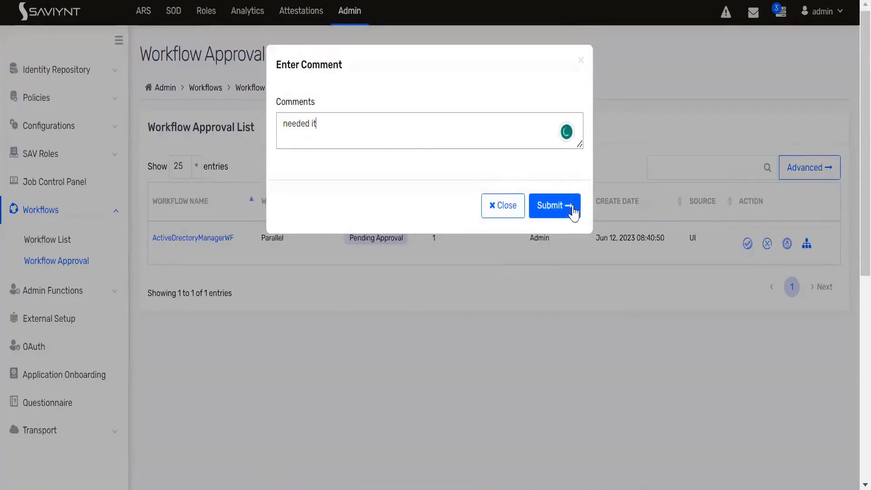
{"action": "left_click", "coordinate": [575, 212]}
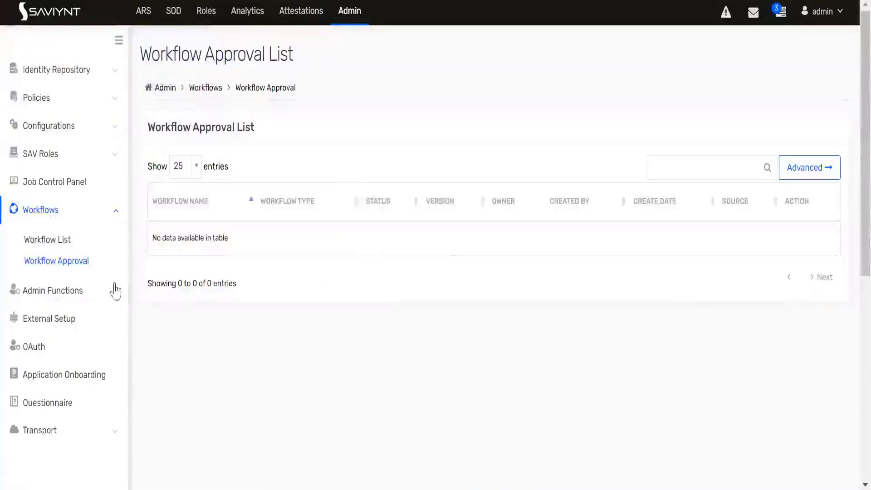
Return to the Workflow List and confirm ActiveDirectoryManagerWF is Active at version 1
{"action": "left_click", "coordinate": [53, 243]}
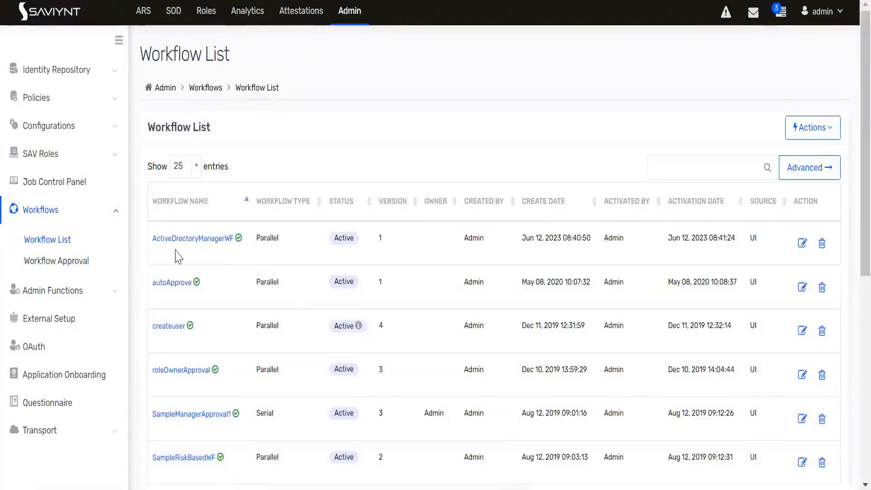
{"action": "double_click", "coordinate": [172, 241]}
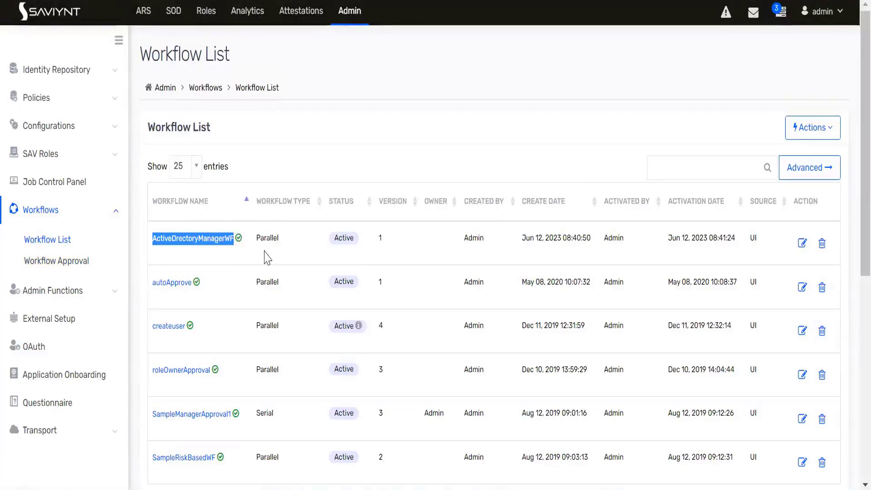
{"action": "left_click", "coordinate": [251, 259]}
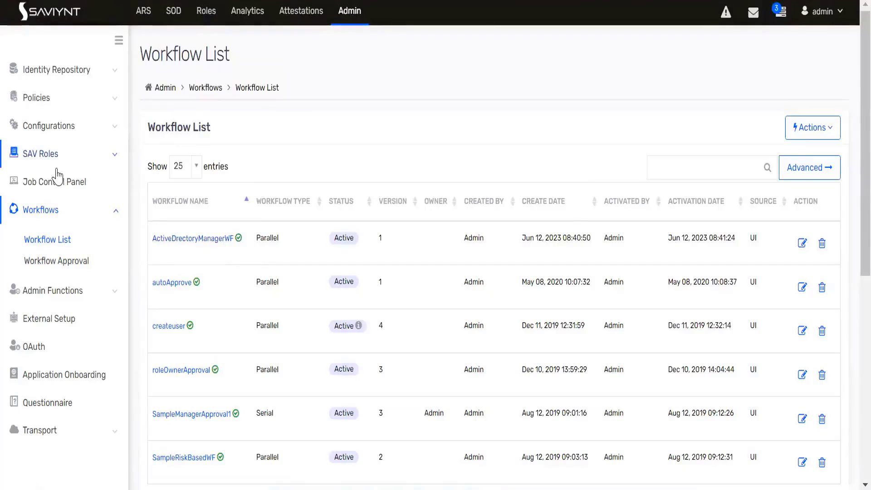
Open the ActiveDirectoryDemo security system from Identity Repository > Security Systems
{"action": "left_click", "coordinate": [111, 75]}
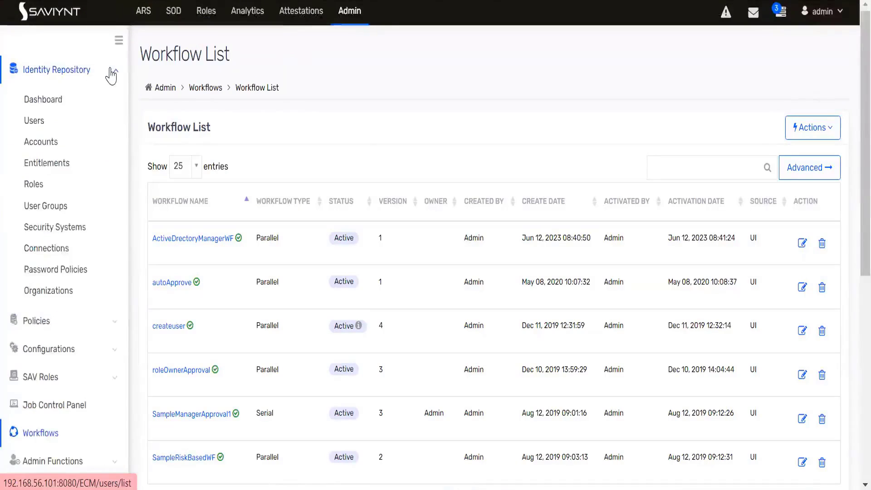
{"action": "left_click", "coordinate": [56, 232]}
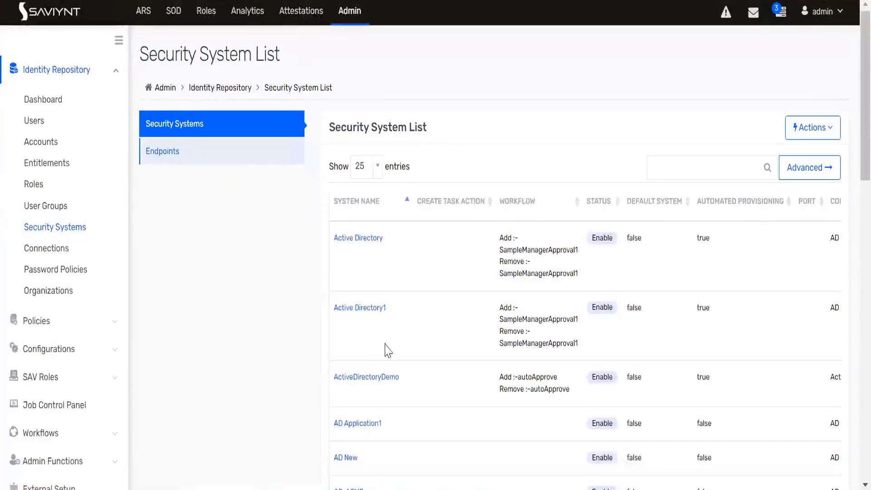
{"action": "left_click", "coordinate": [379, 386]}
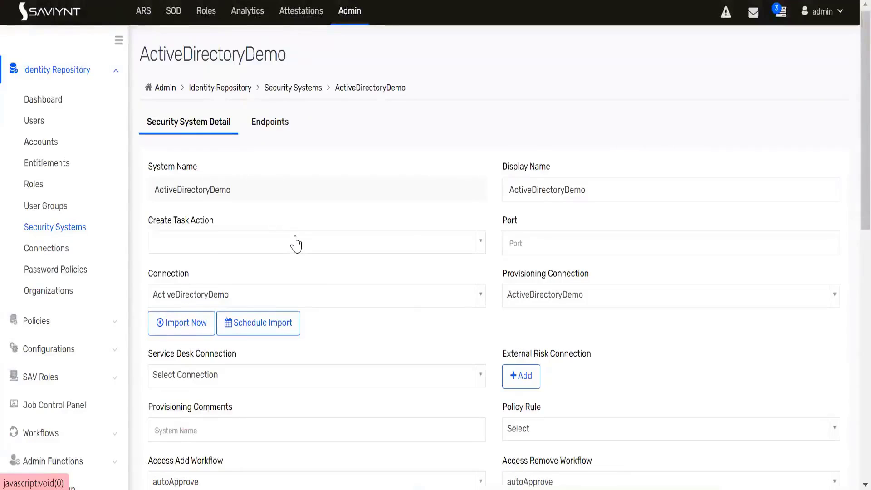
Set ActiveDirectoryDemo's access add and remove workflows to ActiveDirectoryManagerWF and update it
{"action": "scroll", "coordinate": [295, 242], "scroll_direction": "down", "scroll_amount": 4}
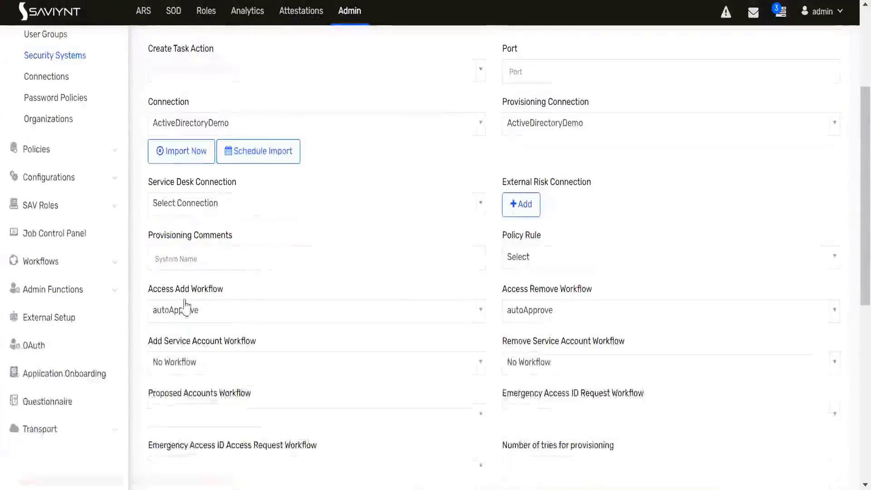
{"action": "left_click_drag", "start_coordinate": [148, 288], "coordinate": [225, 293]}
{"action": "left_click", "coordinate": [235, 296]}
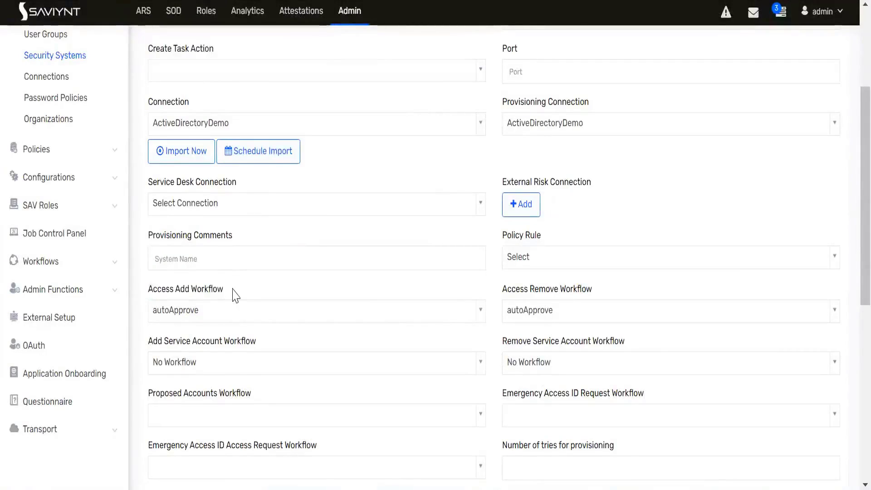
{"action": "left_click", "coordinate": [205, 323]}
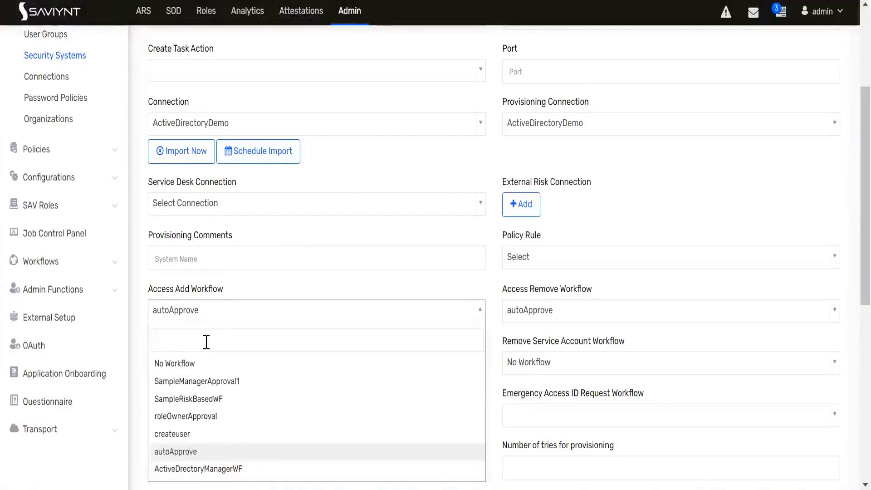
{"action": "left_click", "coordinate": [220, 469]}
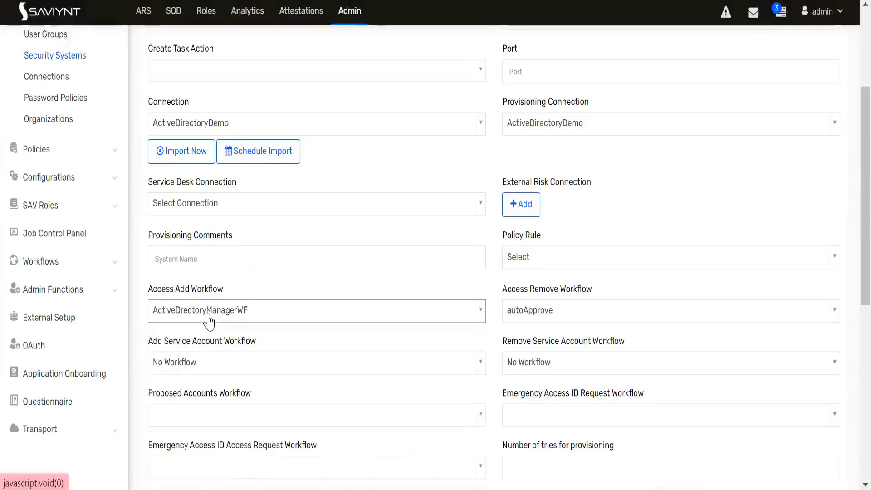
{"action": "left_click", "coordinate": [540, 313]}
{"action": "scroll", "coordinate": [548, 414], "scroll_direction": "down", "scroll_amount": 5}
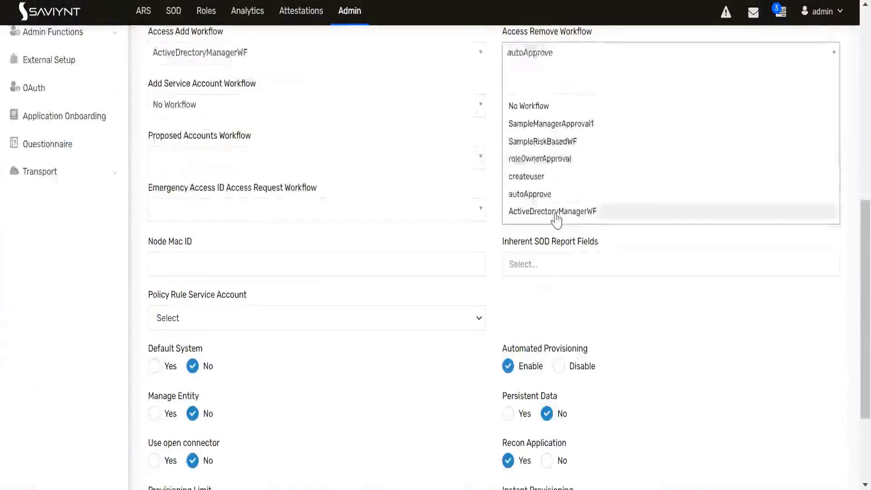
{"action": "left_click", "coordinate": [556, 212]}
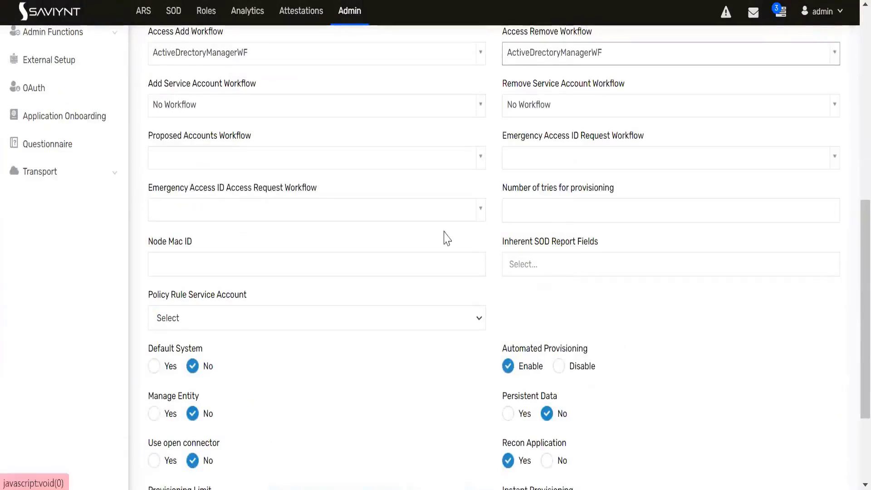
{"action": "scroll", "coordinate": [515, 272], "scroll_direction": "down", "scroll_amount": 3}
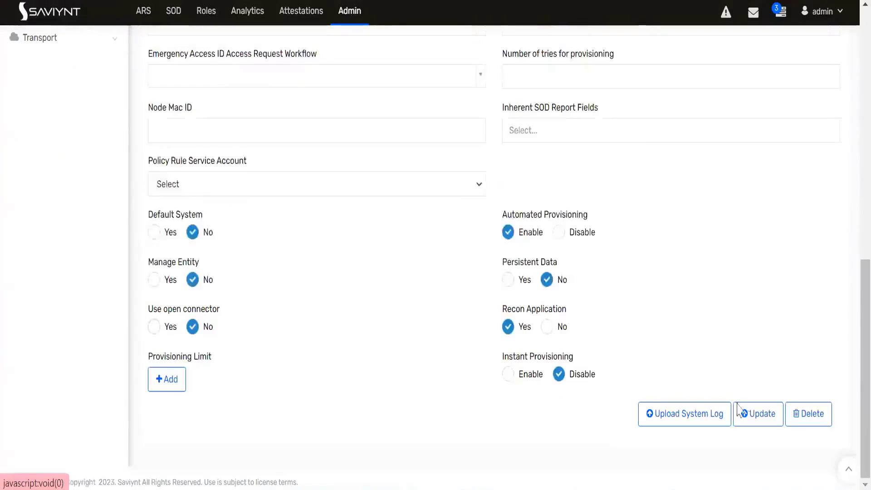
{"action": "left_click", "coordinate": [754, 414]}
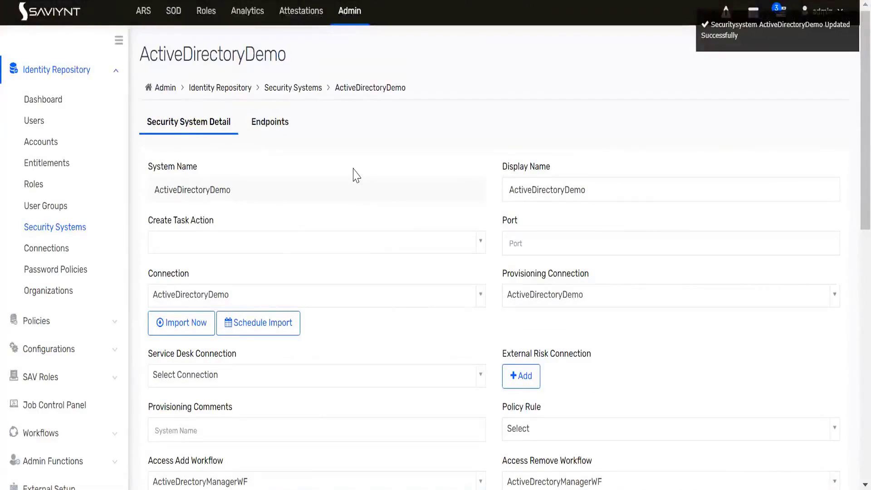
Open Identity Repository > Users and scroll to the rows listing the target manager
{"action": "left_click", "coordinate": [107, 76]}
{"action": "left_click", "coordinate": [107, 74]}
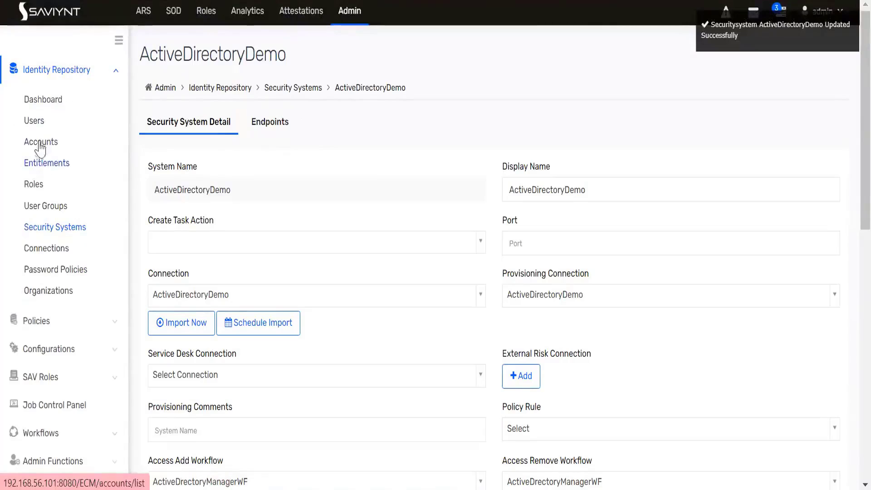
{"action": "left_click", "coordinate": [34, 122]}
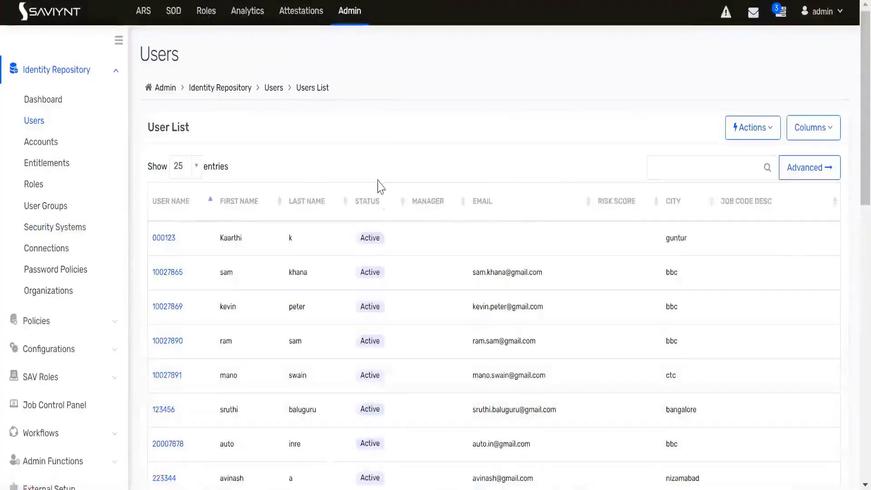
{"action": "scroll", "coordinate": [408, 181], "scroll_direction": "down", "scroll_amount": 4}
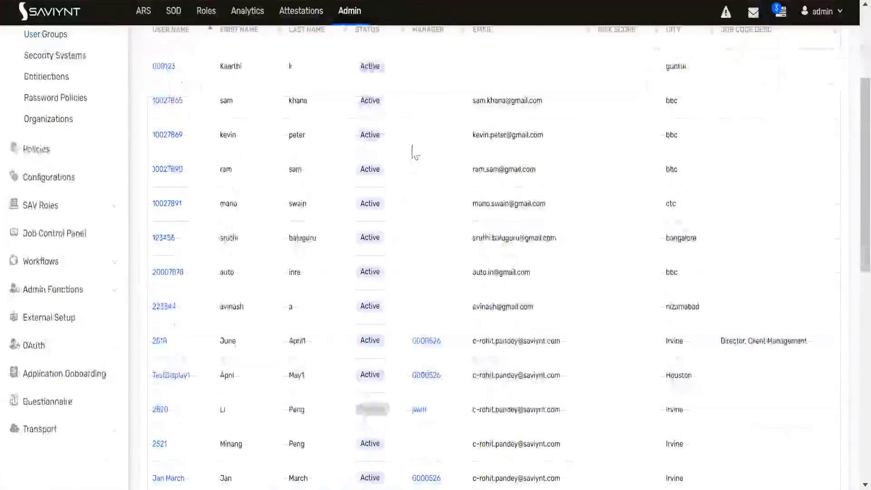
{"action": "scroll", "coordinate": [414, 154], "scroll_direction": "up", "scroll_amount": 2}
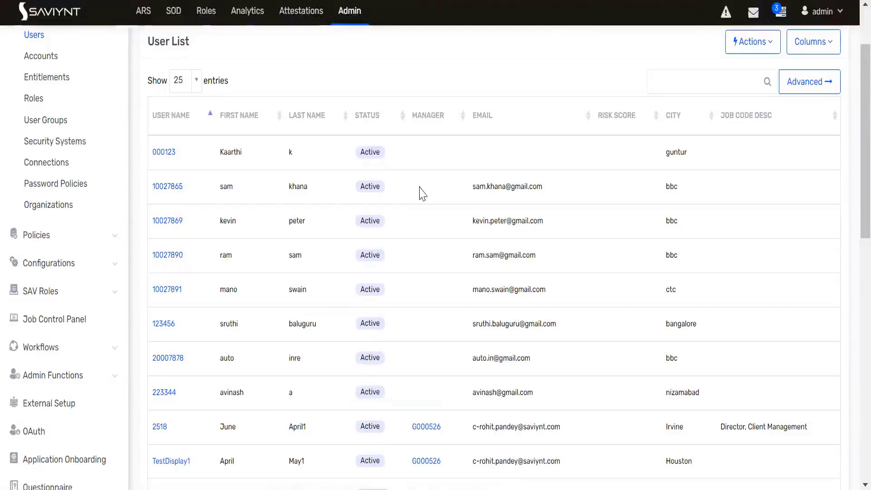
{"action": "left_click_drag", "start_coordinate": [184, 189], "coordinate": [152, 201]}
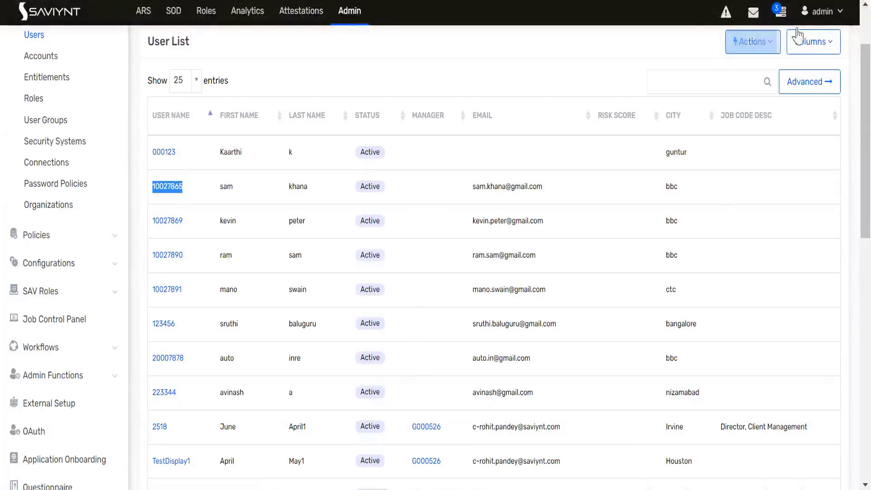
{"action": "left_click", "coordinate": [821, 11]}
{"action": "left_click", "coordinate": [435, 82]}
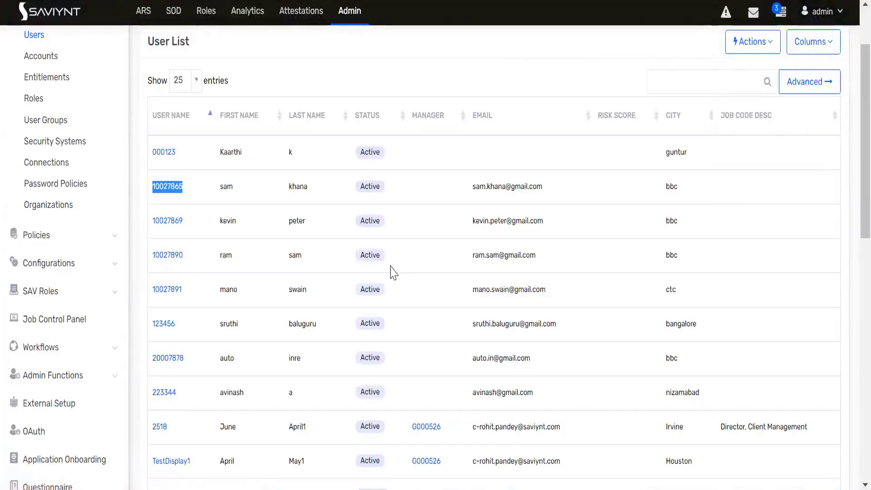
{"action": "scroll", "coordinate": [393, 272], "scroll_direction": "down", "scroll_amount": 2}
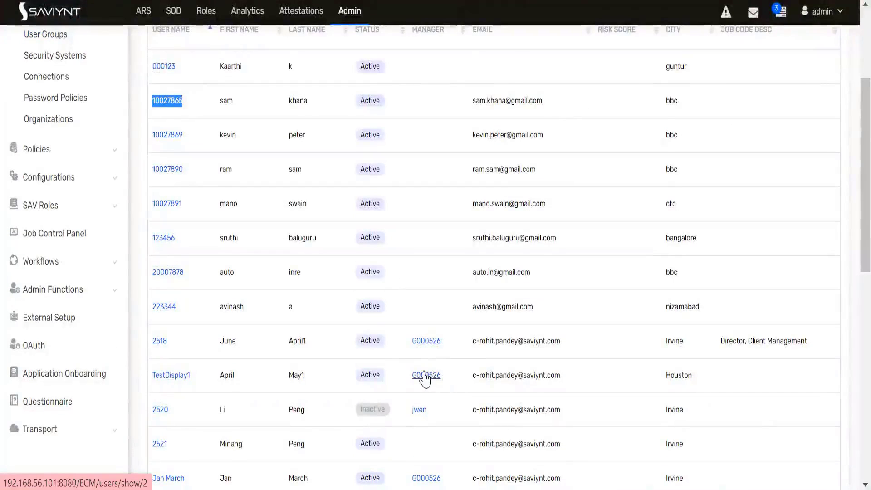
{"action": "scroll", "coordinate": [426, 377], "scroll_direction": "down", "scroll_amount": 2}
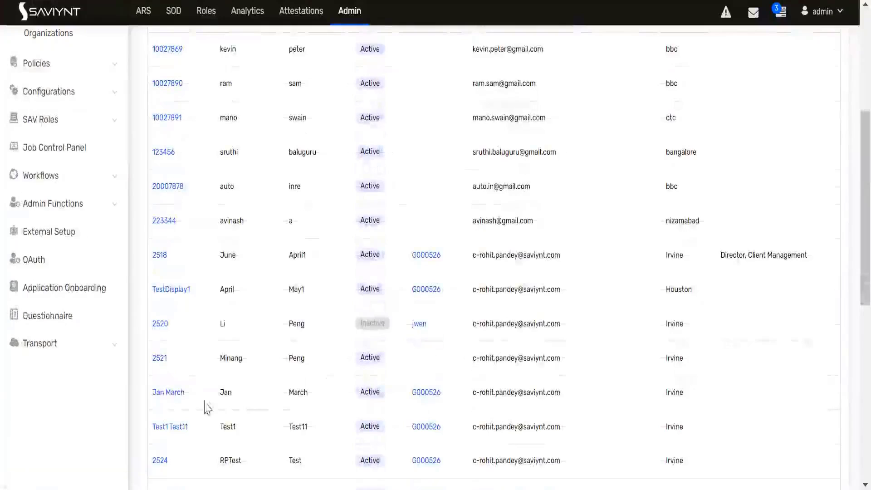
Open a reporting user's detail page and check the Manager ID under Other Details
{"action": "left_click", "coordinate": [169, 393]}
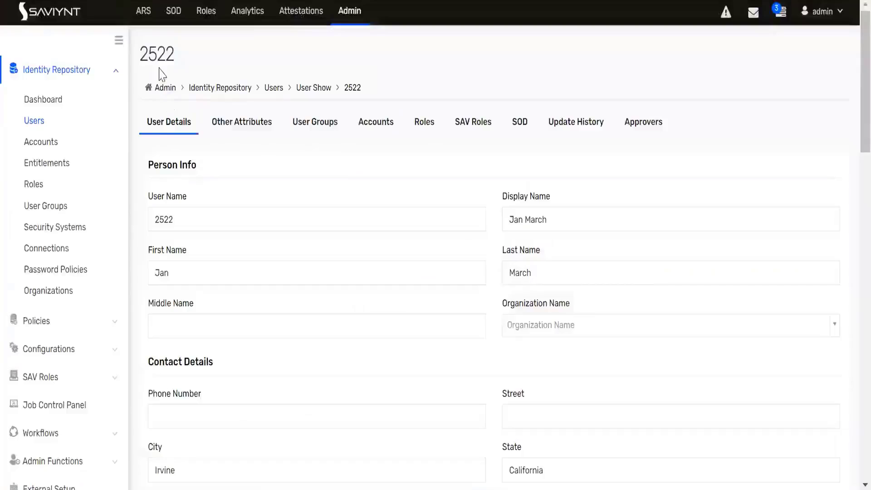
{"action": "double_click", "coordinate": [155, 53]}
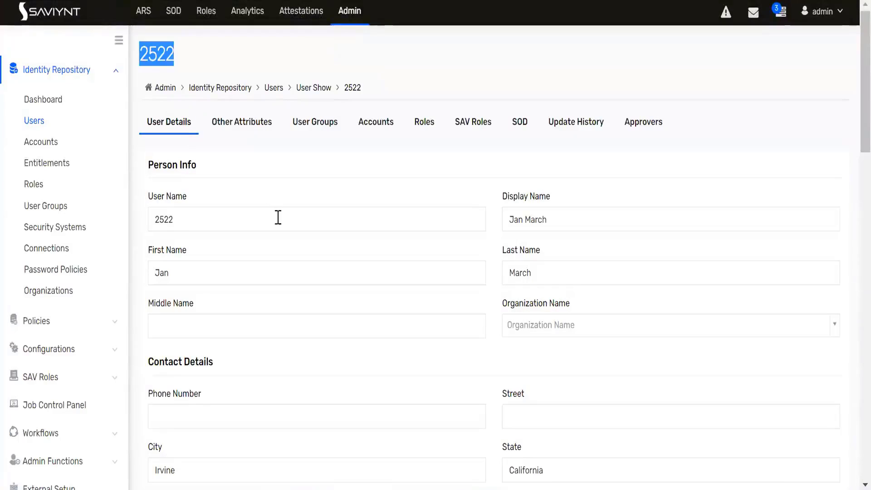
{"action": "scroll", "coordinate": [409, 281], "scroll_direction": "down", "scroll_amount": 5}
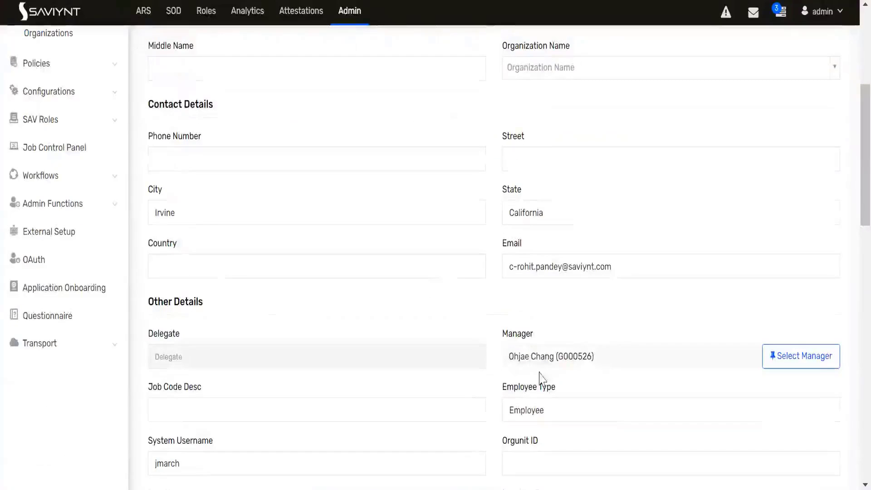
{"action": "double_click", "coordinate": [568, 357]}
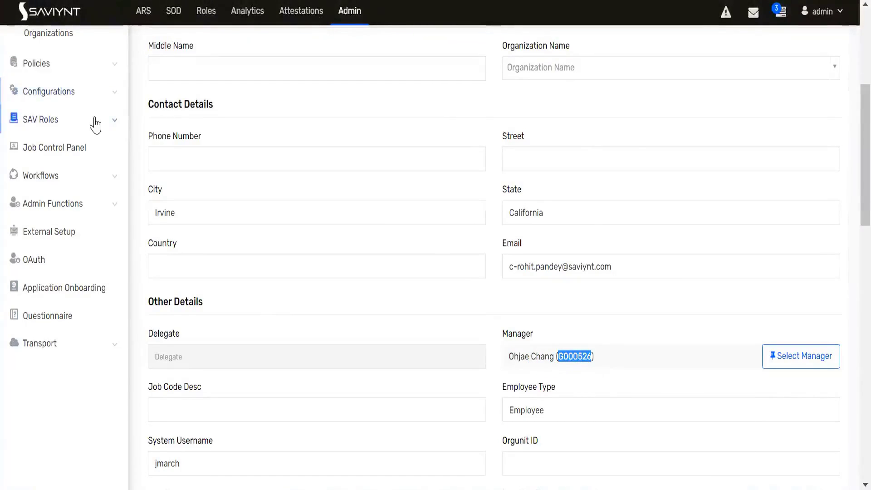
{"action": "scroll", "coordinate": [93, 122], "scroll_direction": "up", "scroll_amount": 5}
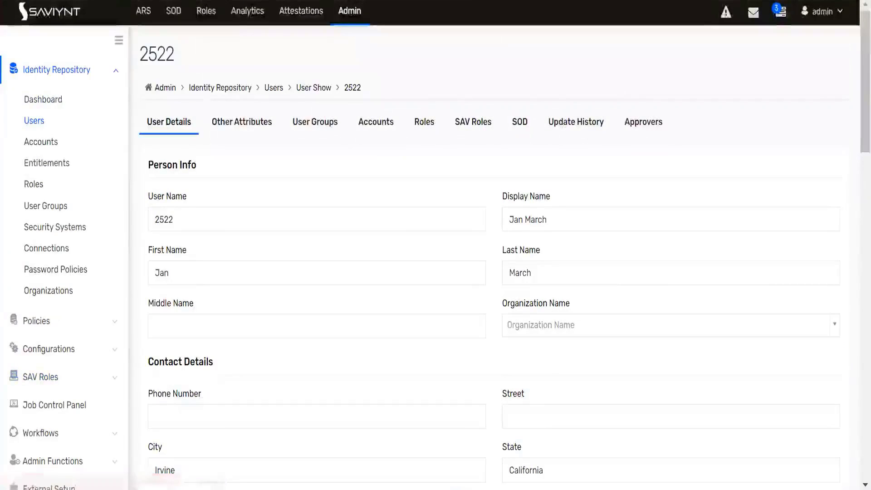
Duplicate the browser tab, go to Users, and search for the manager's user ID
{"action": "right_click", "coordinate": [73, 0]}
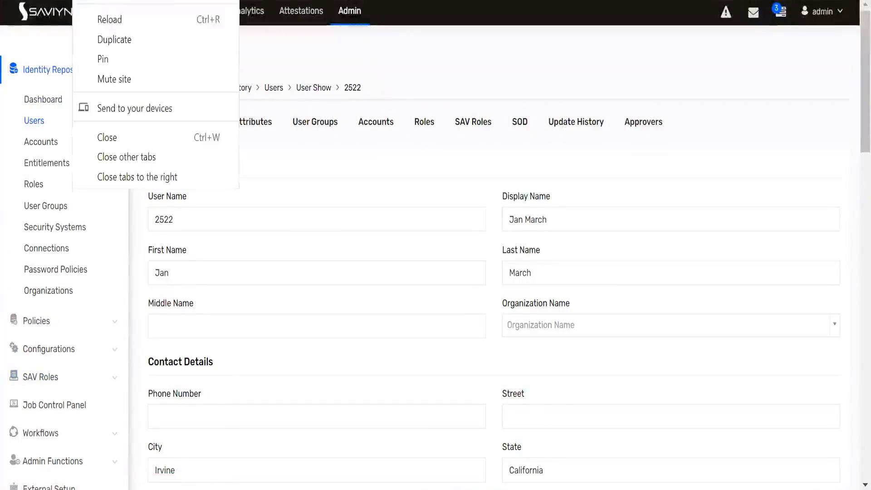
{"action": "left_click", "coordinate": [119, 40]}
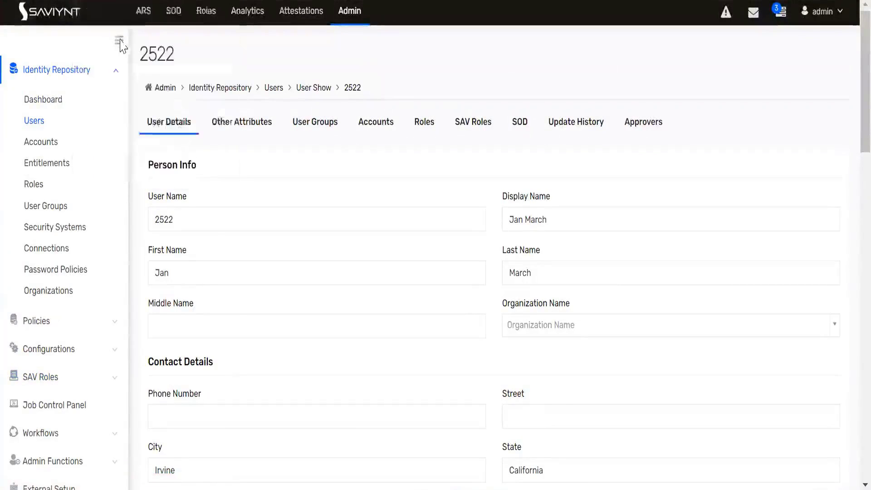
{"action": "left_click", "coordinate": [40, 127]}
{"action": "left_click", "coordinate": [680, 162]}
{"action": "type", "text": "G000526"}
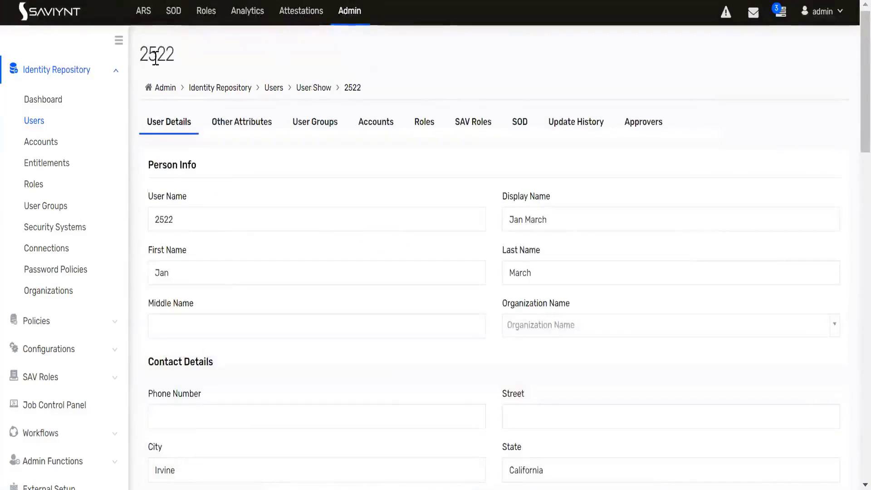
From the user's detail tab, switch to the ARS Request Home page
{"action": "double_click", "coordinate": [155, 57]}
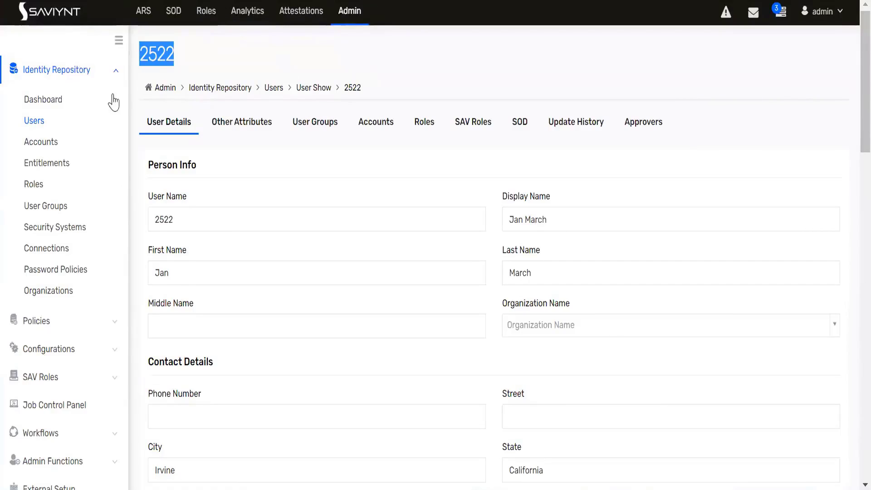
{"action": "left_click", "coordinate": [144, 13]}
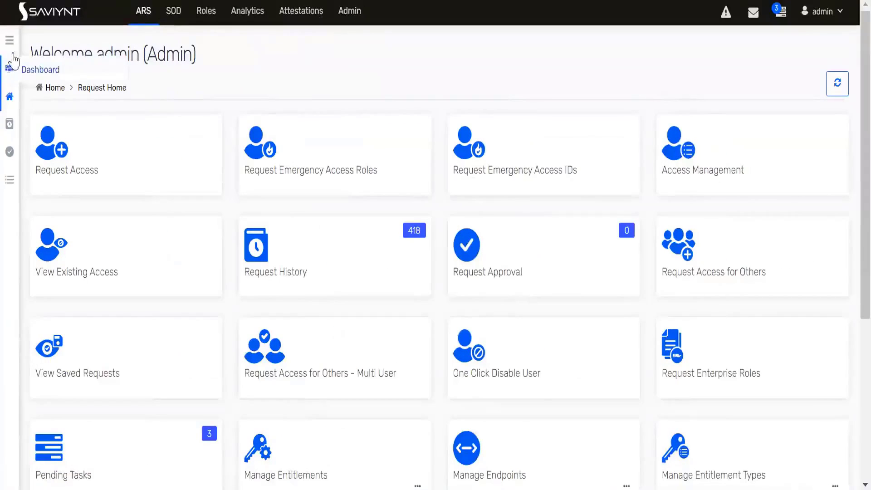
Request access for others: find the chosen user by ID, select them, and continue
{"action": "mouse_move", "coordinate": [6, 56]}
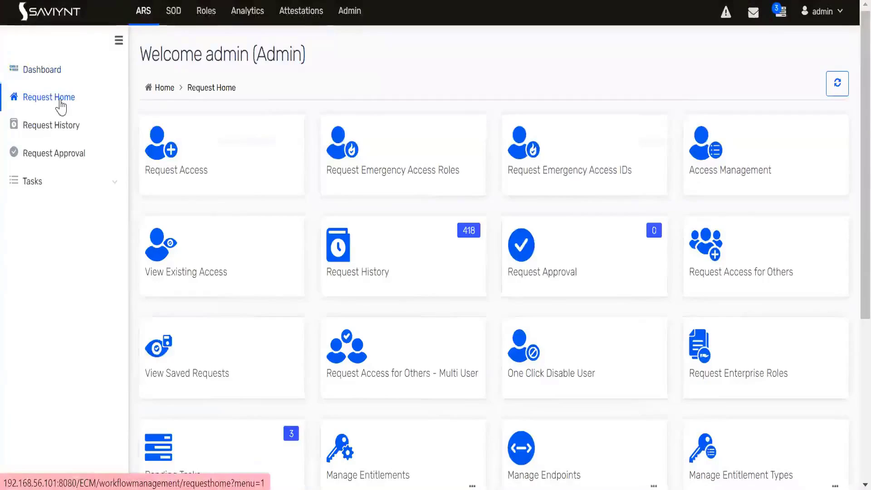
{"action": "left_click", "coordinate": [737, 271]}
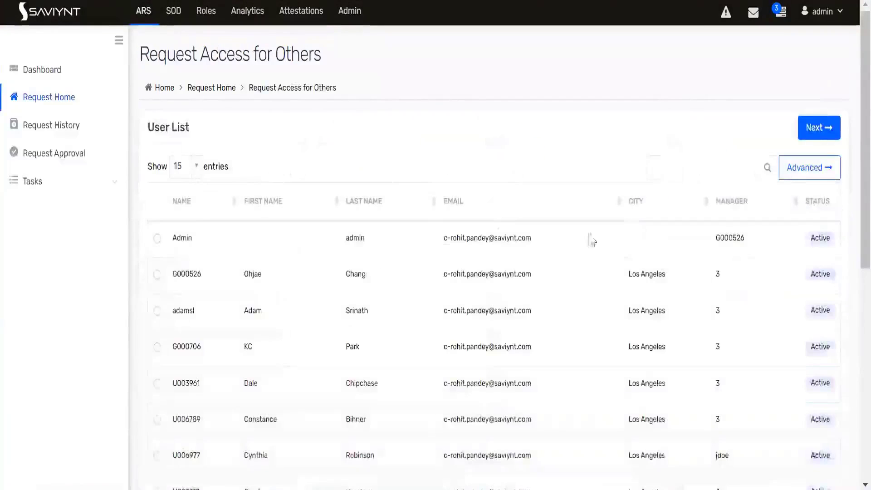
{"action": "left_click", "coordinate": [667, 167]}
{"action": "type", "text": "2522"}
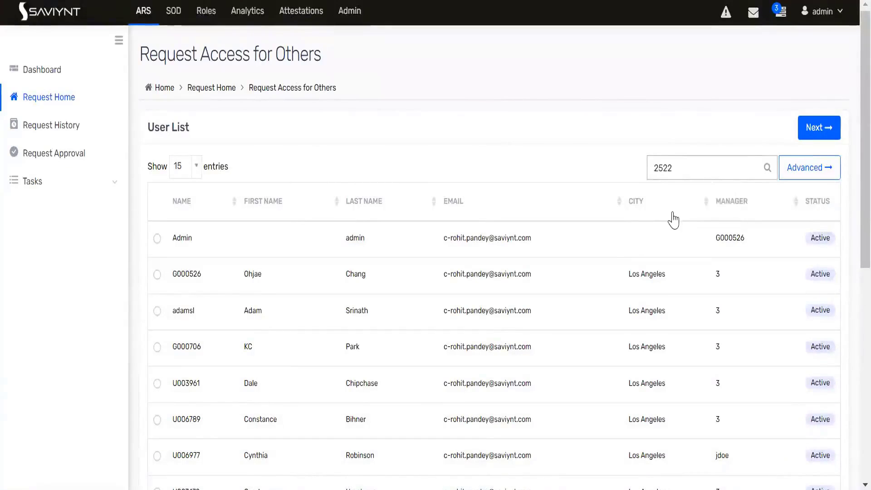
{"action": "key", "text": "Return"}
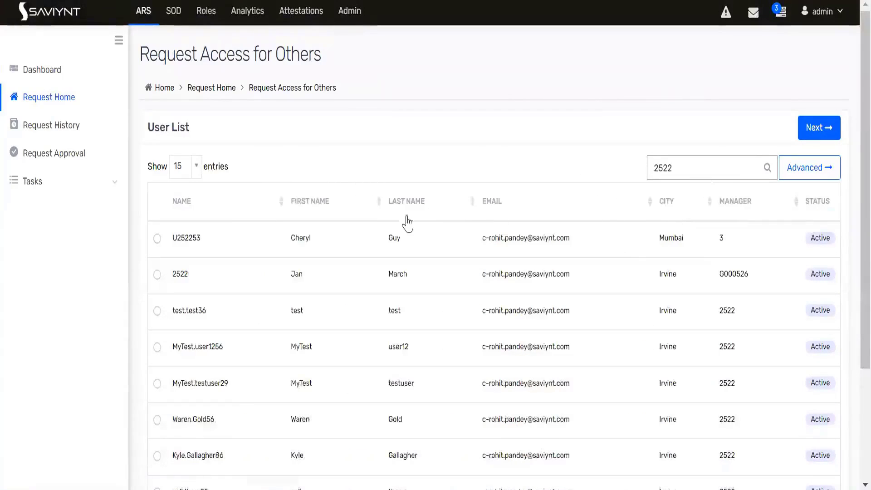
{"action": "left_click", "coordinate": [157, 275]}
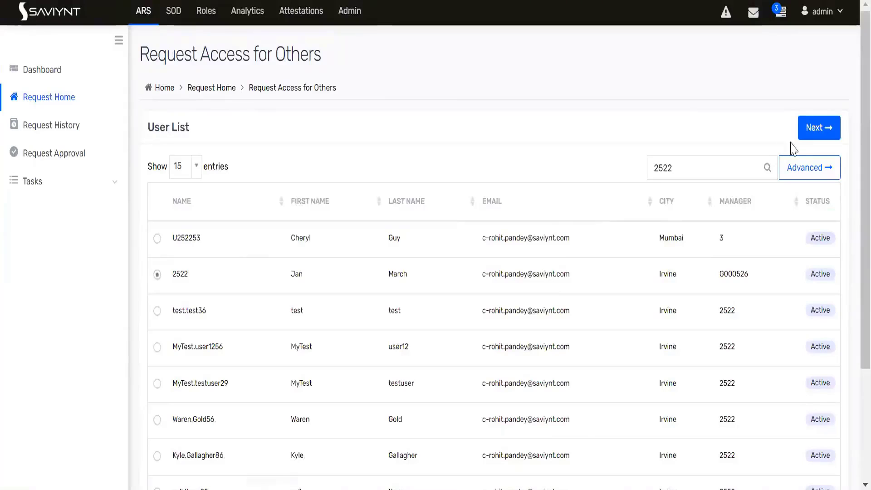
{"action": "left_click", "coordinate": [819, 132]}
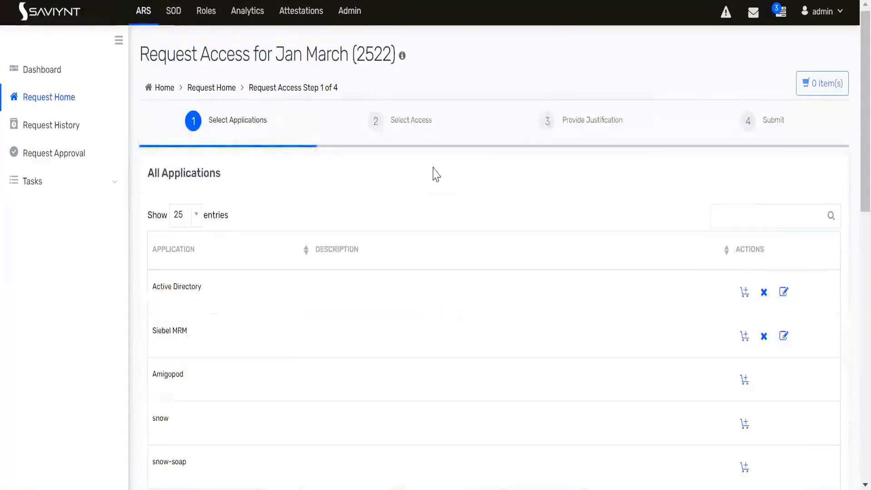
Add ActiveDirectoryDemo to the cart, select the Floor Manager group, and continue to justification
{"action": "scroll", "coordinate": [436, 175], "scroll_direction": "down", "scroll_amount": 10}
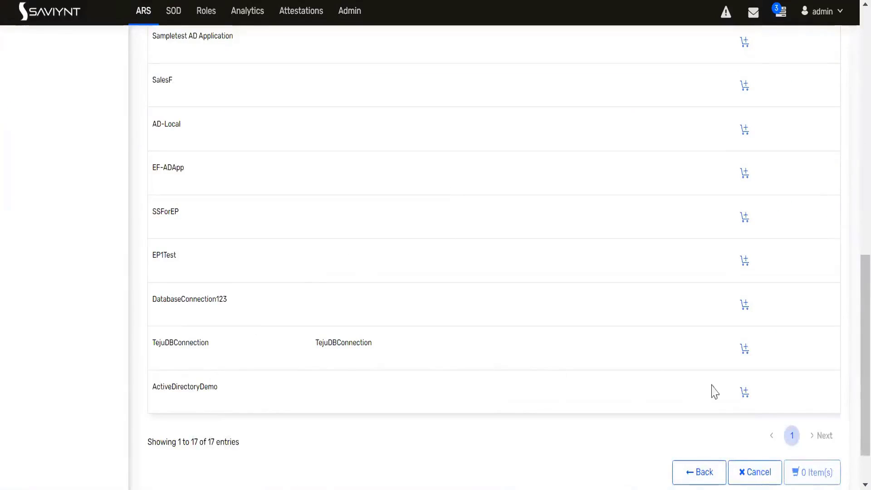
{"action": "left_click", "coordinate": [745, 392]}
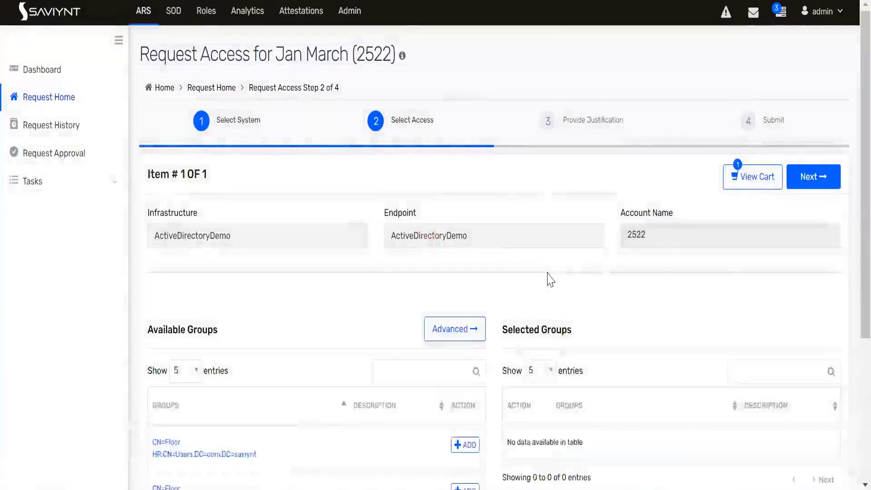
{"action": "scroll", "coordinate": [550, 279], "scroll_direction": "down", "scroll_amount": 5}
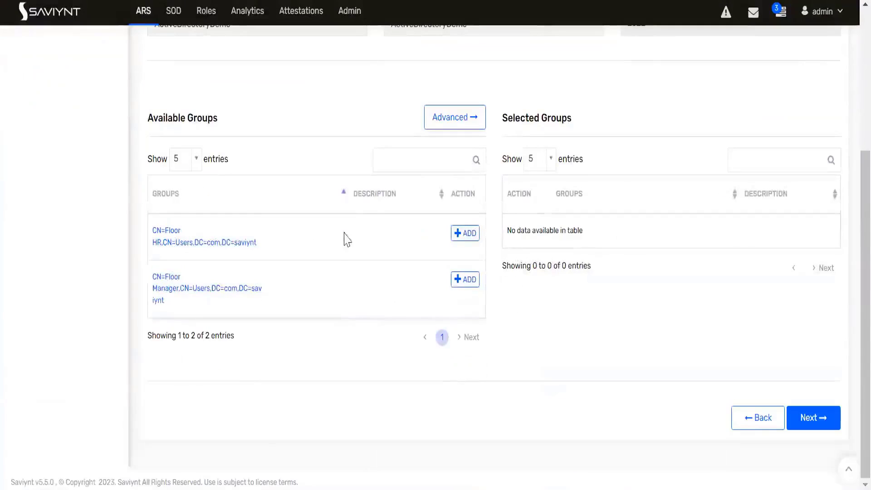
{"action": "left_click", "coordinate": [460, 235]}
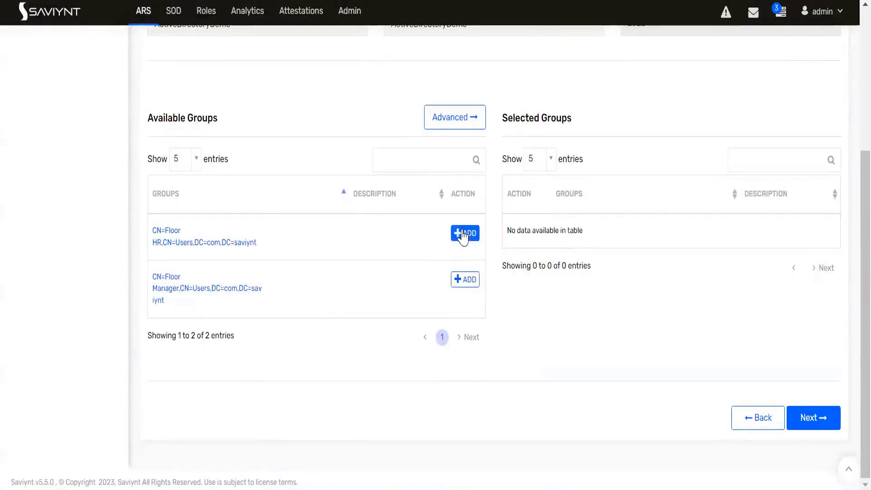
{"action": "left_click", "coordinate": [465, 279]}
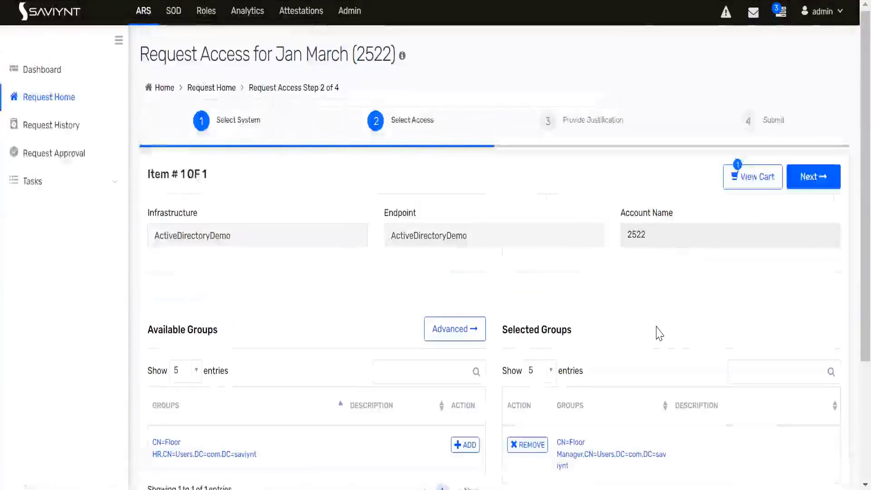
{"action": "left_click", "coordinate": [441, 318]}
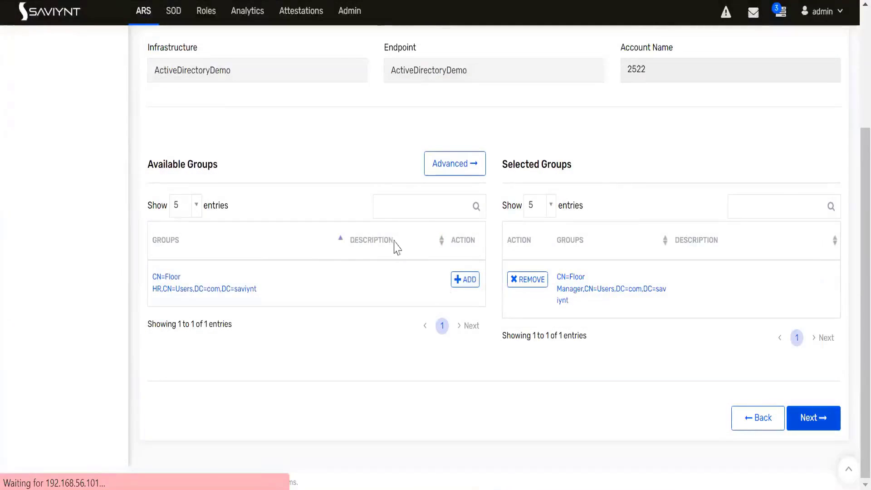
Enter the comment 'sdfds' and begin the business justification with 'sd'
{"action": "scroll", "coordinate": [360, 221], "scroll_direction": "down", "scroll_amount": 2}
{"action": "left_click", "coordinate": [333, 345]}
{"action": "type", "text": "sdfds"}
{"action": "left_click", "coordinate": [674, 231]}
{"action": "type", "text": "sdd"}
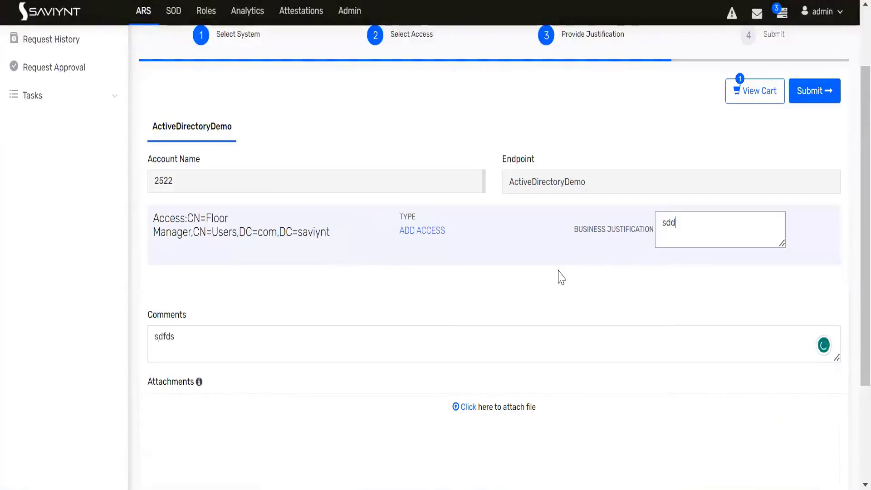
Submit the access request and select the new request number on the confirmation page
{"action": "scroll", "coordinate": [562, 277], "scroll_direction": "down", "scroll_amount": 3}
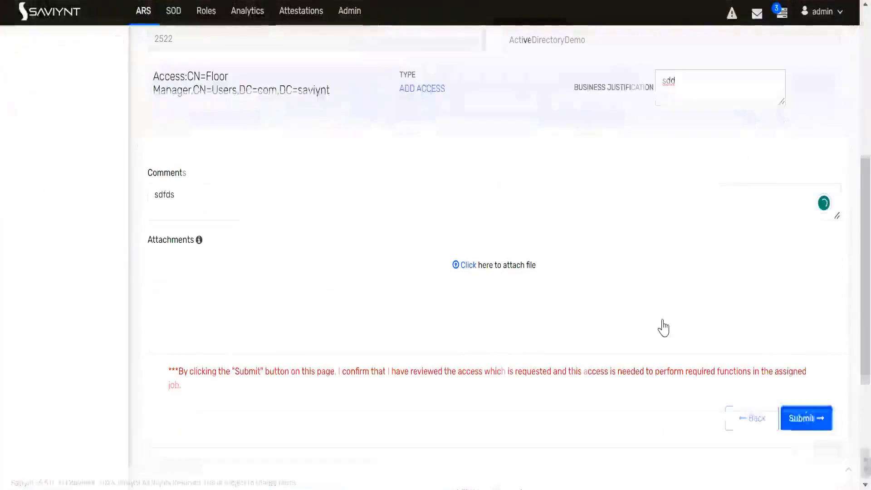
{"action": "left_click", "coordinate": [810, 418]}
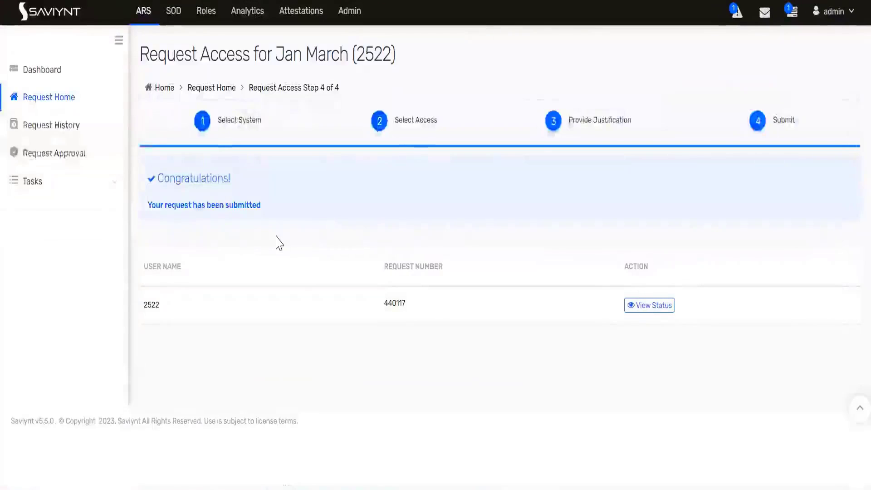
{"action": "double_click", "coordinate": [395, 303]}
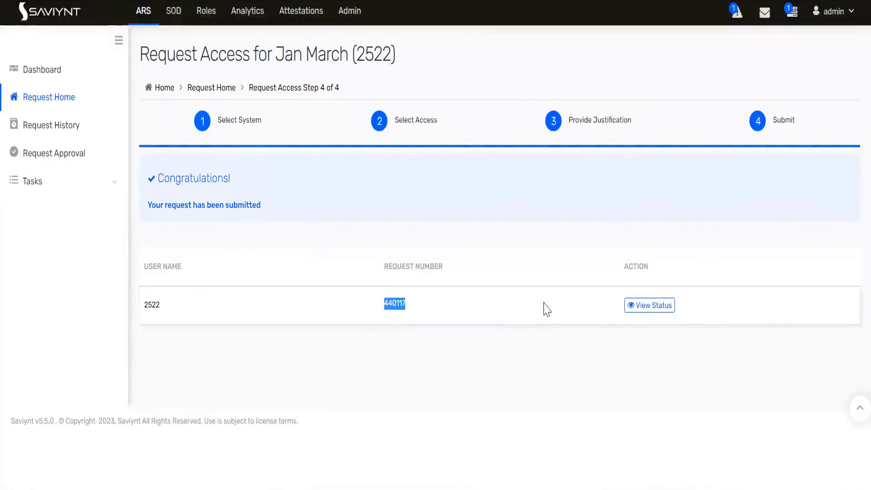
Open the request's status details and check Task History for Pending Approval and the assignee ID
{"action": "left_click", "coordinate": [642, 310]}
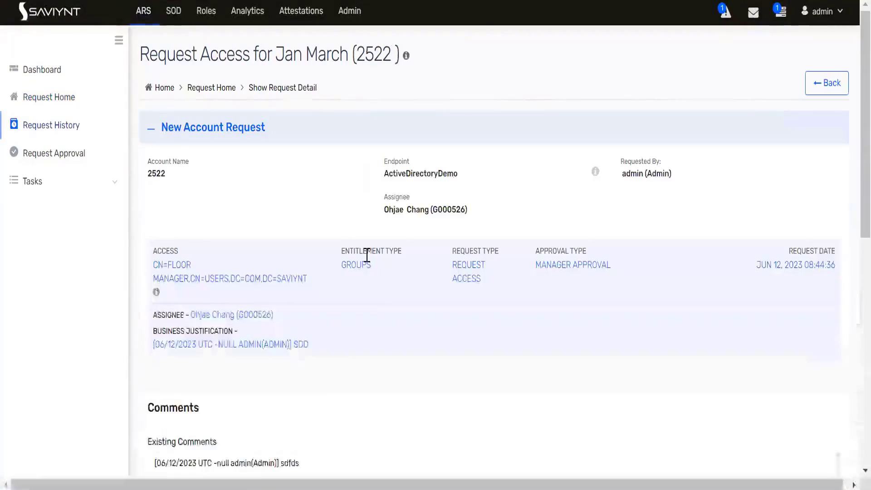
{"action": "scroll", "coordinate": [367, 255], "scroll_direction": "down", "scroll_amount": 2}
{"action": "scroll", "coordinate": [367, 255], "scroll_direction": "down", "scroll_amount": 6}
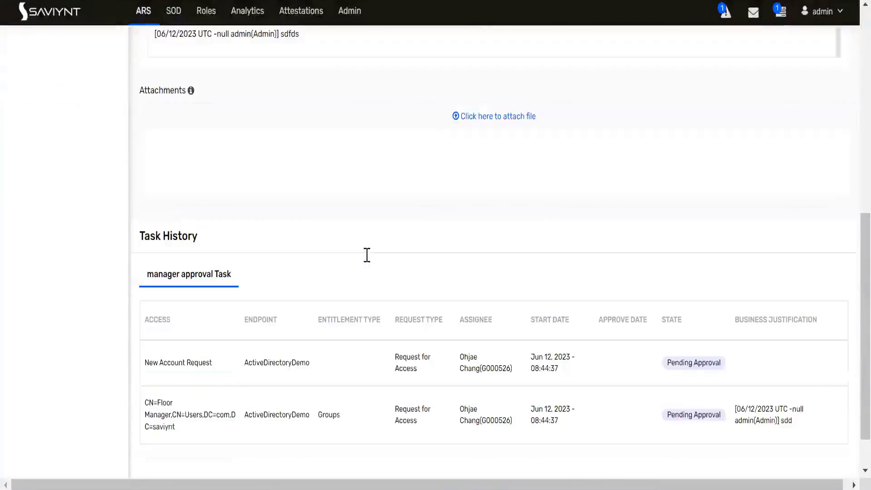
{"action": "scroll", "coordinate": [369, 262], "scroll_direction": "down", "scroll_amount": 2}
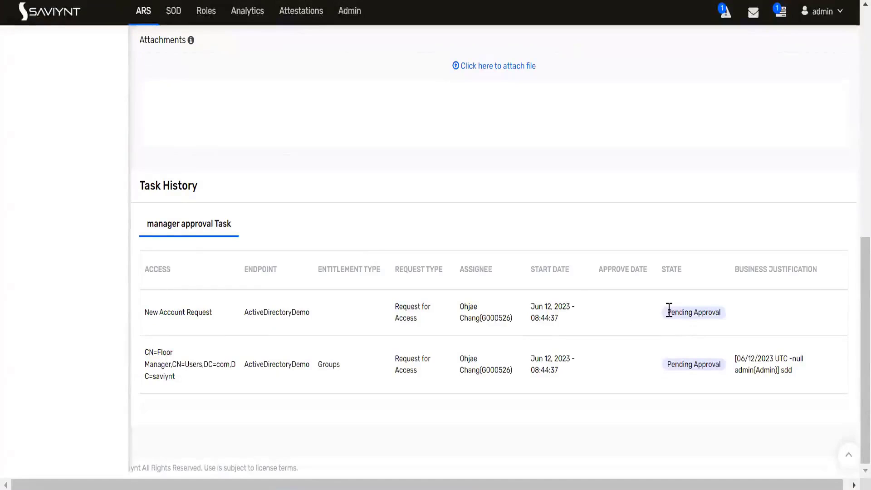
{"action": "triple_click", "coordinate": [683, 311]}
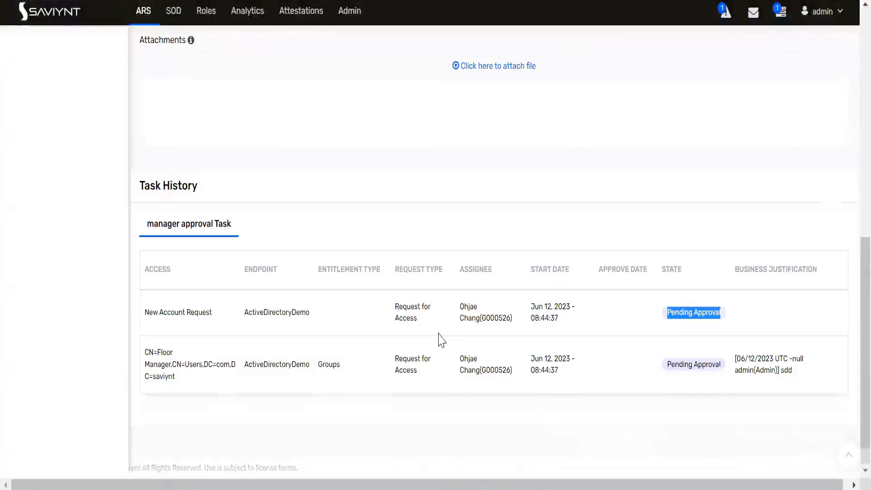
{"action": "double_click", "coordinate": [492, 317]}
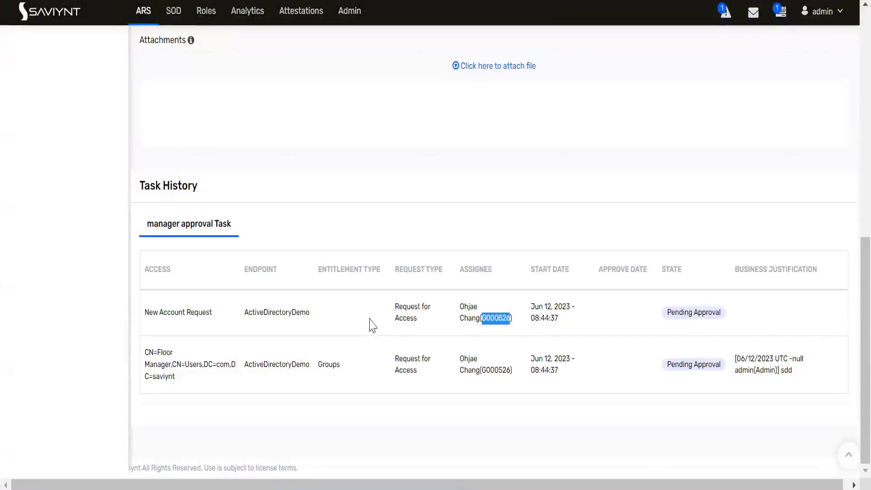
Highlight the request's account number, endpoint name, and assignee name and user ID
{"action": "scroll", "coordinate": [362, 315], "scroll_direction": "up", "scroll_amount": 10}
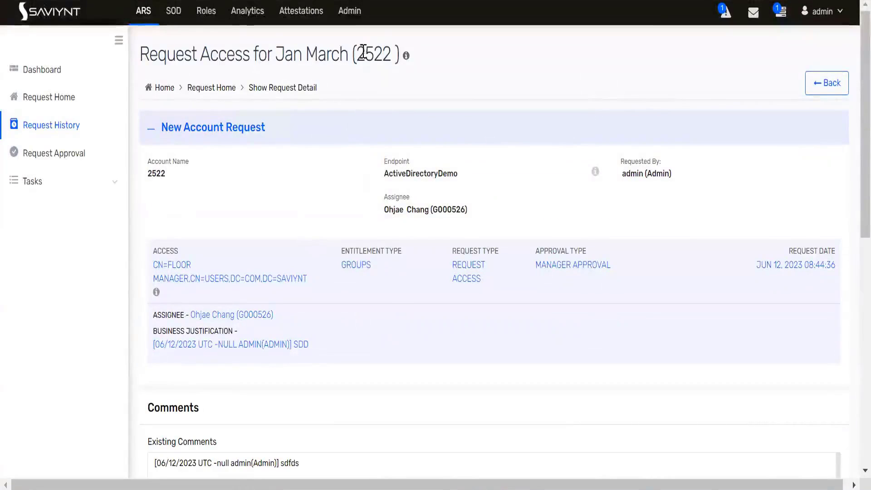
{"action": "double_click", "coordinate": [362, 54]}
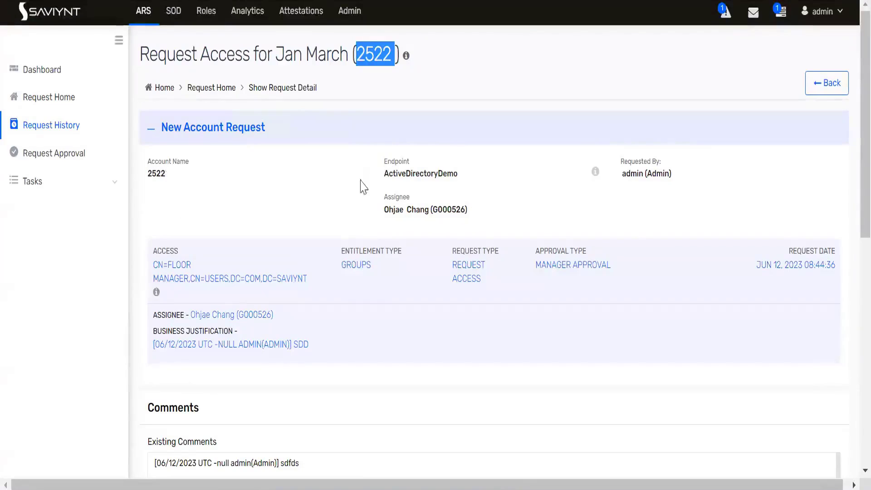
{"action": "left_click_drag", "start_coordinate": [389, 173], "coordinate": [458, 174]}
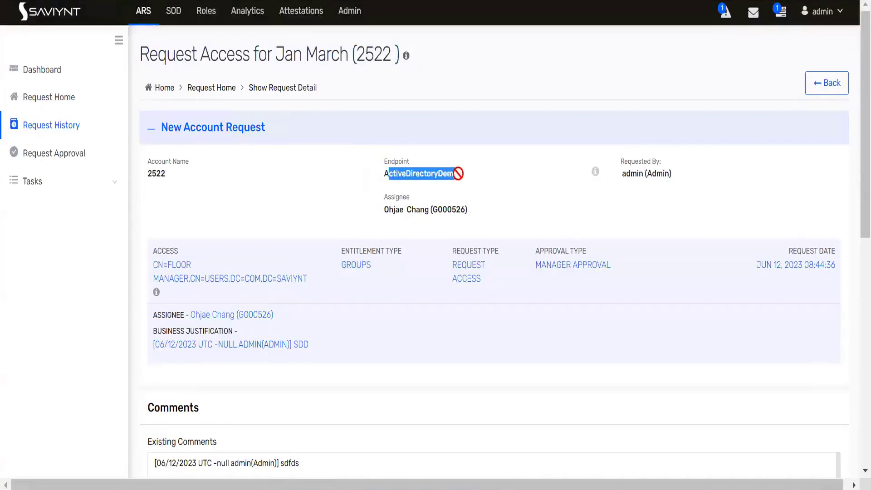
{"action": "left_click_drag", "start_coordinate": [384, 210], "coordinate": [469, 208]}
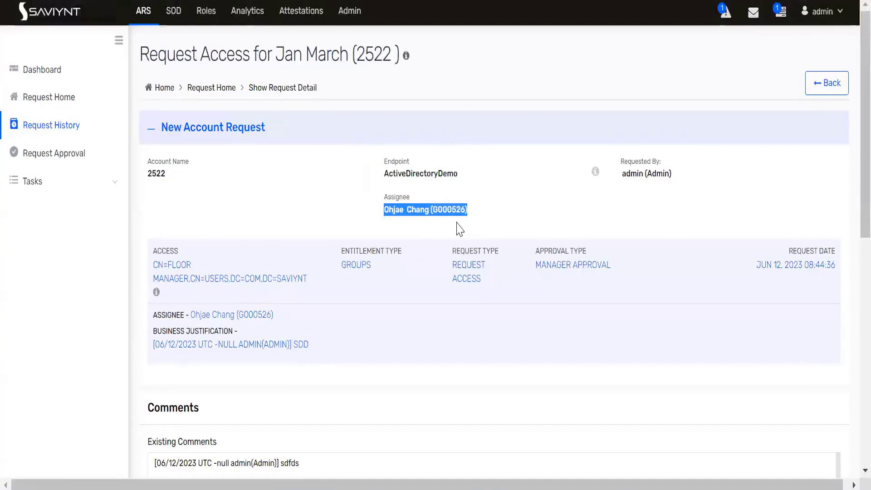
{"action": "left_click", "coordinate": [480, 206]}
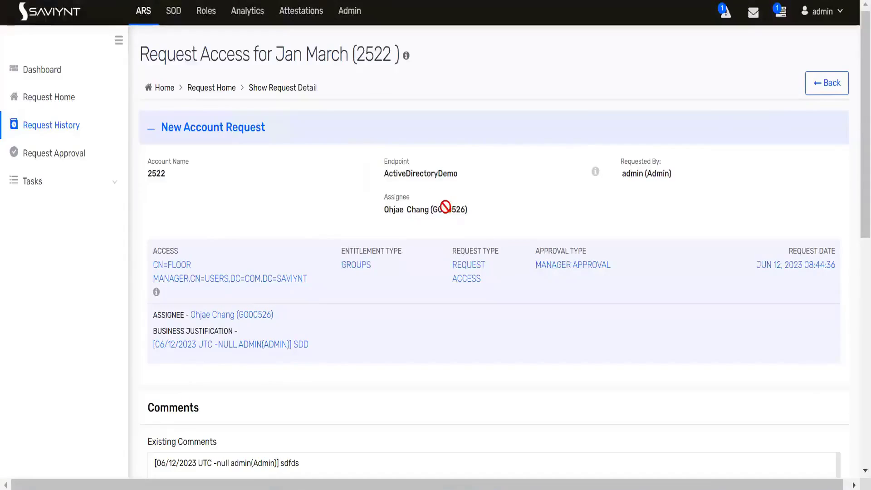
{"action": "double_click", "coordinate": [446, 206]}
{"action": "key", "text": "ctrl+c"}
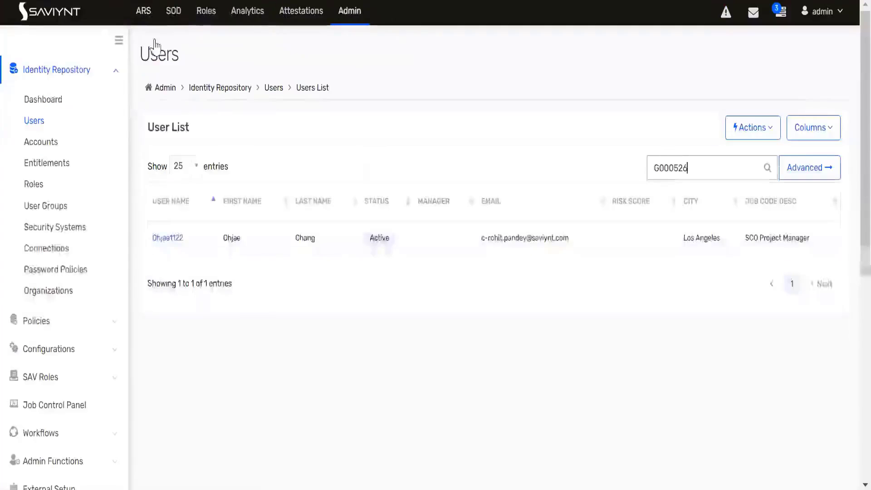
Go to Admin Functions and search the Users List for the requested user's pasted ID
{"action": "left_click", "coordinate": [348, 14]}
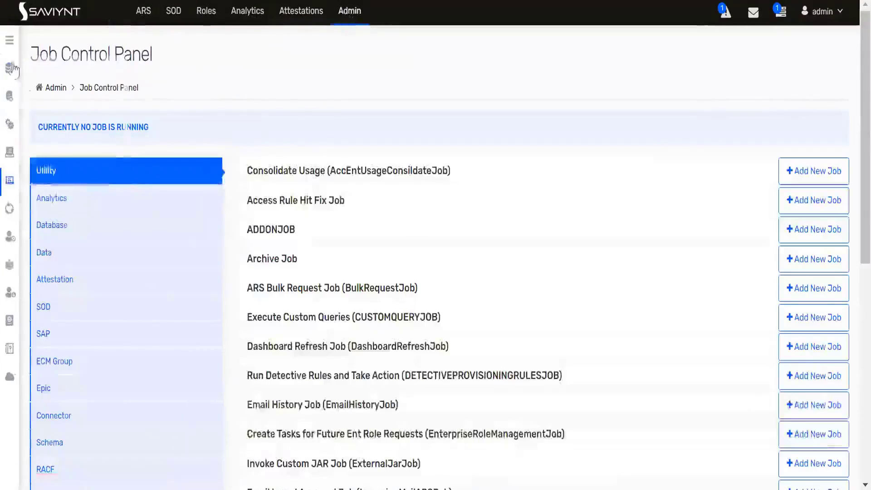
{"action": "mouse_move", "coordinate": [13, 71]}
{"action": "left_click", "coordinate": [10, 42]}
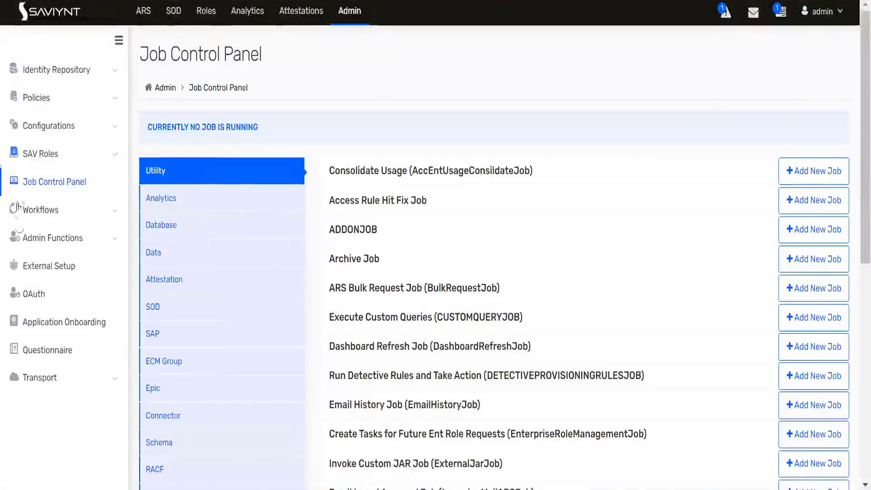
{"action": "left_click", "coordinate": [96, 241]}
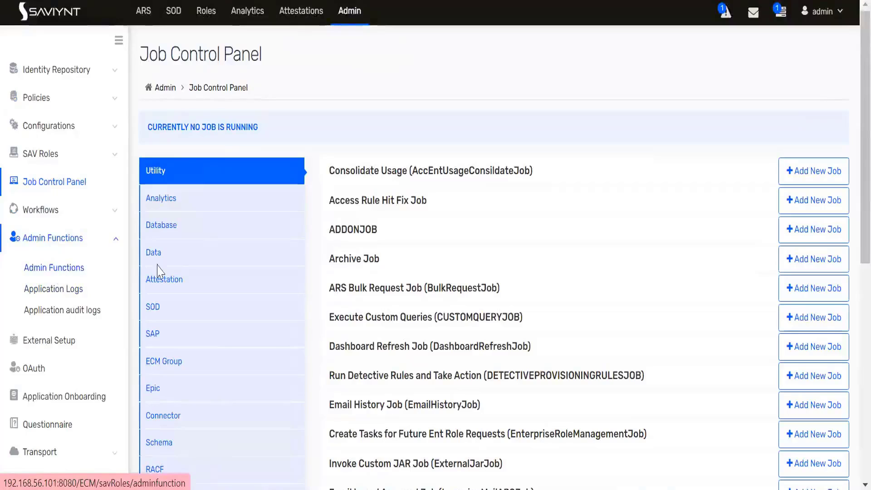
{"action": "left_click", "coordinate": [681, 166]}
{"action": "key", "text": "ctrl+v"}
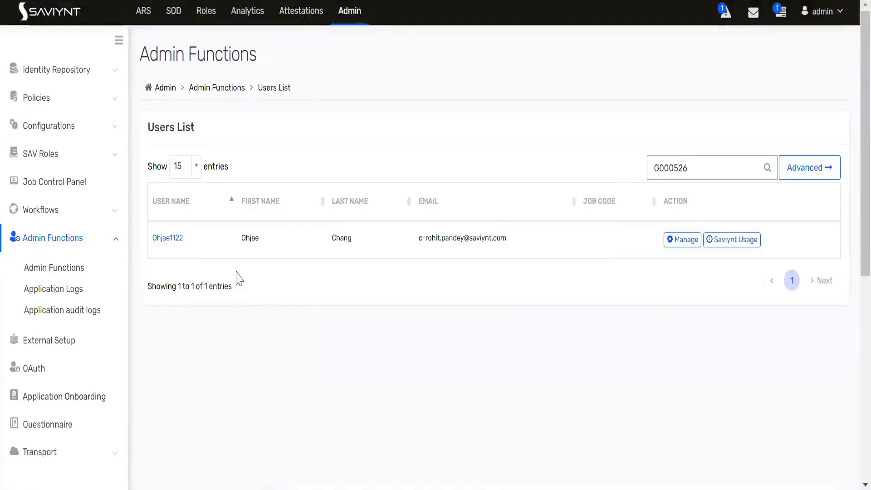
{"action": "left_click_drag", "start_coordinate": [189, 241], "coordinate": [145, 245]}
{"action": "left_click", "coordinate": [281, 275]}
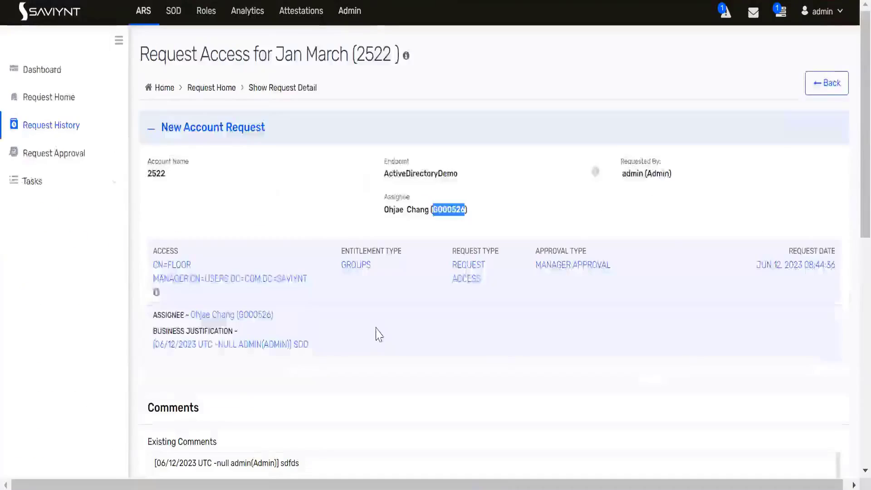
{"action": "scroll", "coordinate": [376, 334], "scroll_direction": "down", "scroll_amount": 10}
{"action": "left_click_drag", "start_coordinate": [215, 371], "coordinate": [605, 380]}
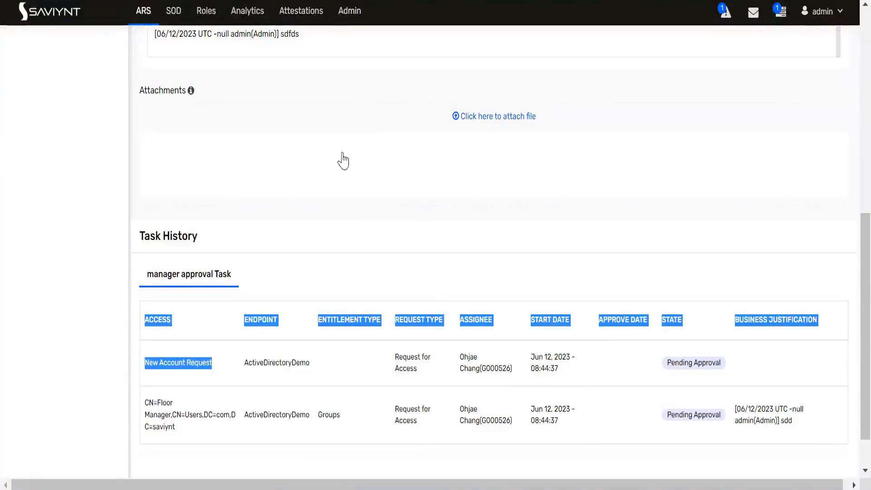
{"action": "scroll", "coordinate": [343, 160], "scroll_direction": "up", "scroll_amount": 2}
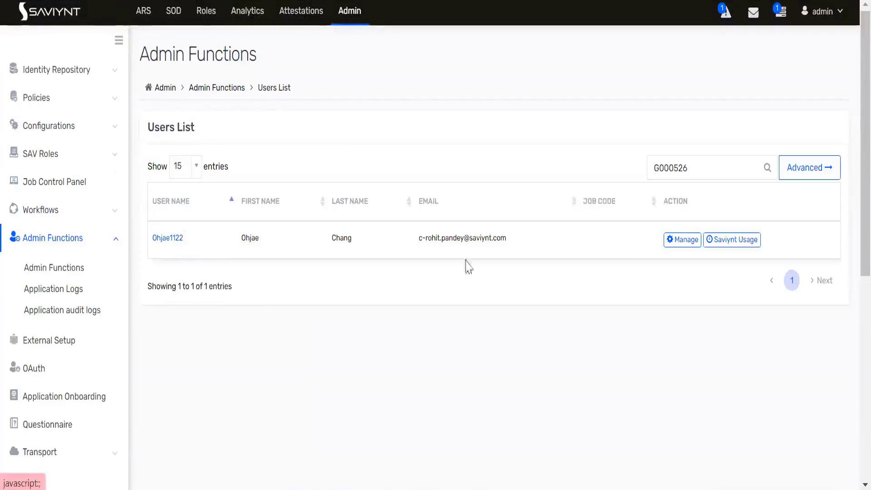
Open the Manage options for the found user and enable Reset Password
{"action": "left_click_drag", "start_coordinate": [194, 247], "coordinate": [142, 248]}
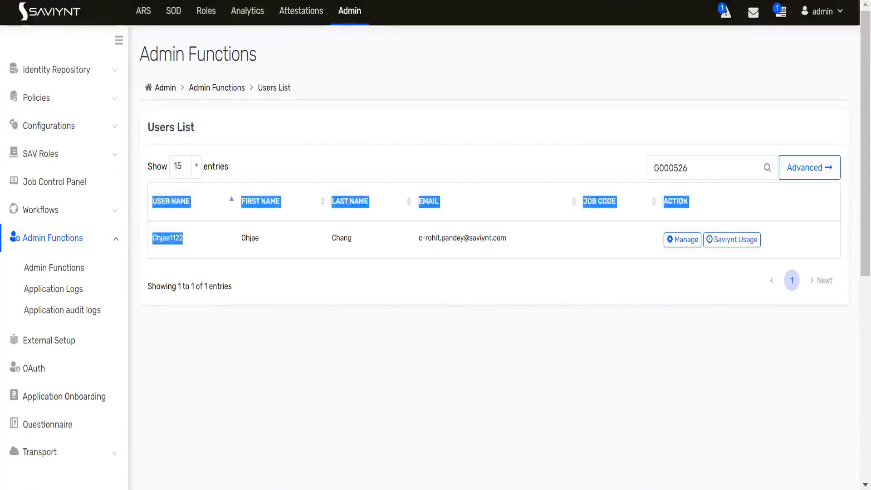
{"action": "left_click", "coordinate": [227, 270]}
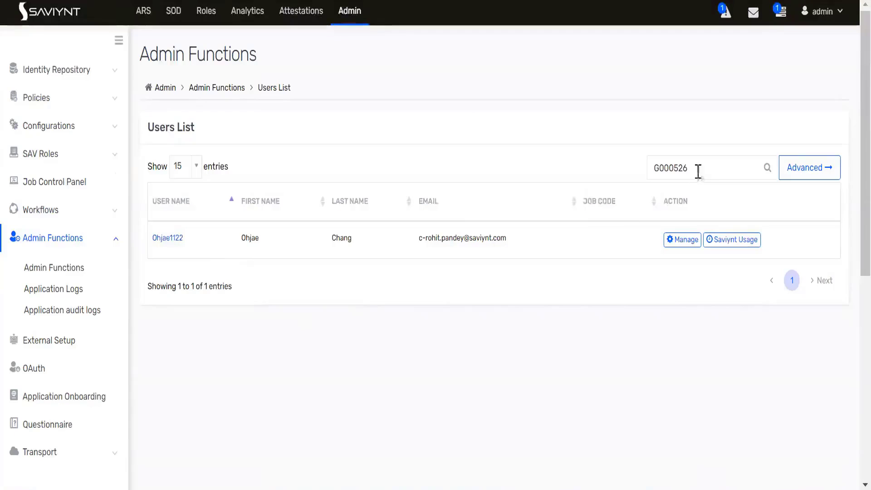
{"action": "left_click", "coordinate": [682, 241]}
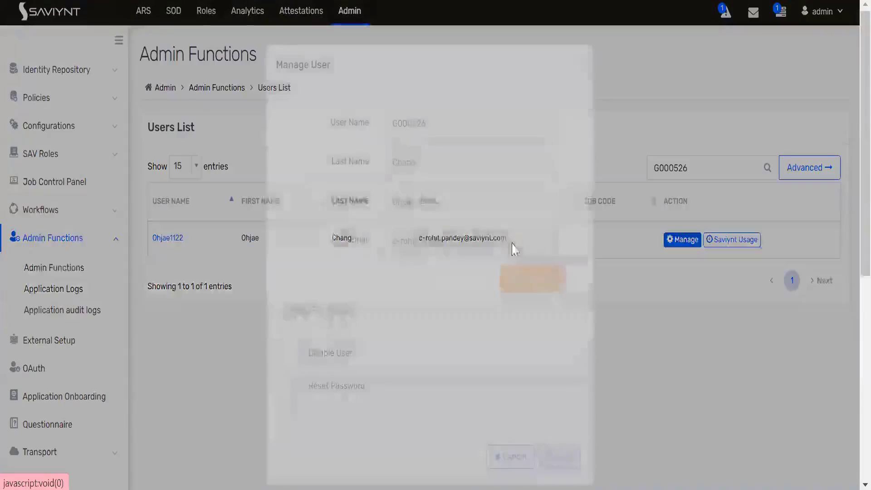
{"action": "scroll", "coordinate": [417, 283], "scroll_direction": "down", "scroll_amount": 2}
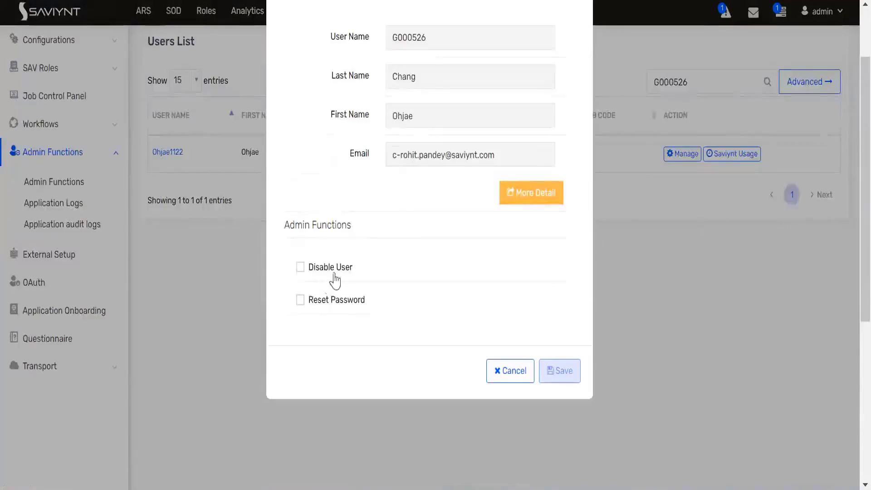
{"action": "left_click", "coordinate": [299, 300]}
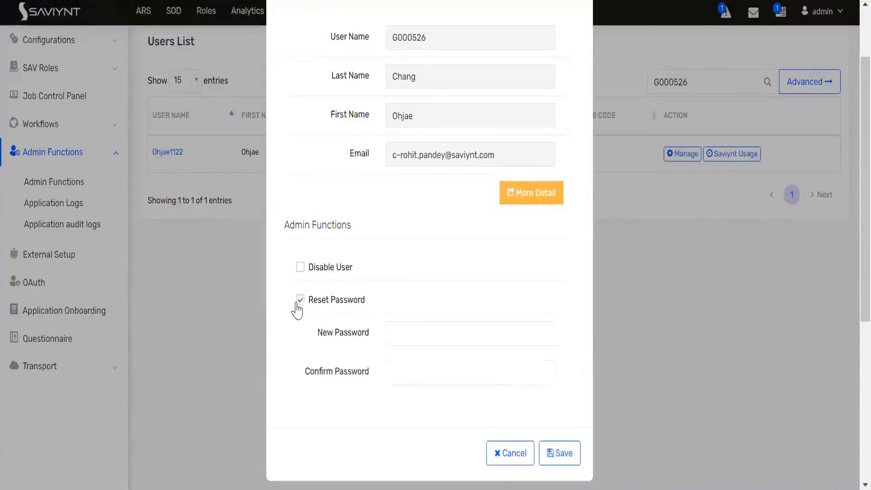
Enter and confirm the new password, then save it
{"action": "left_click", "coordinate": [412, 330]}
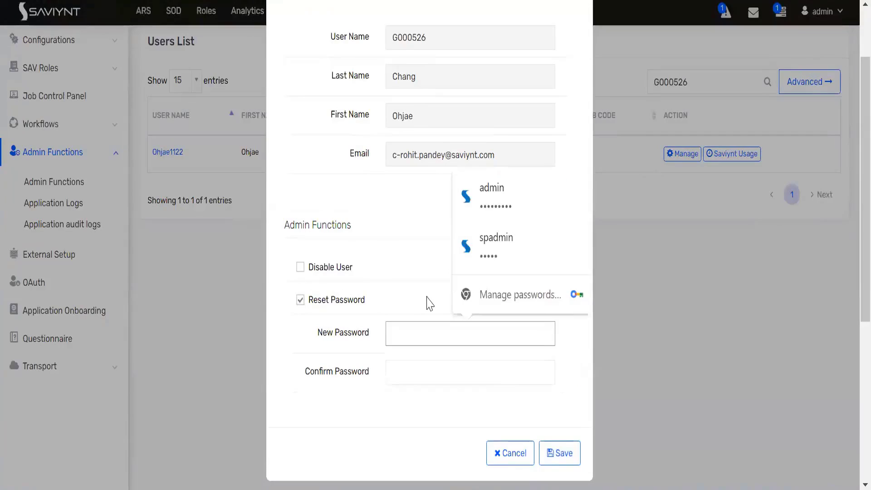
{"action": "type", "text": "P"}
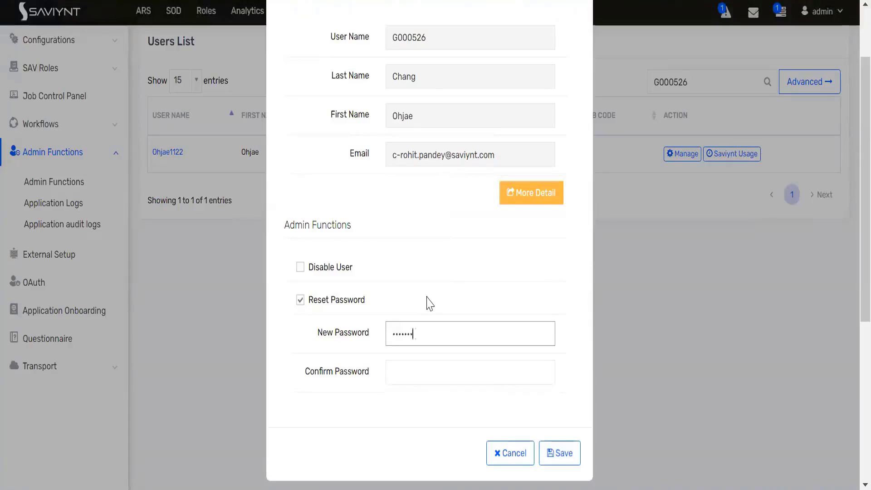
{"action": "key", "text": "Tab"}
{"action": "type", "text": "P•••••••"}
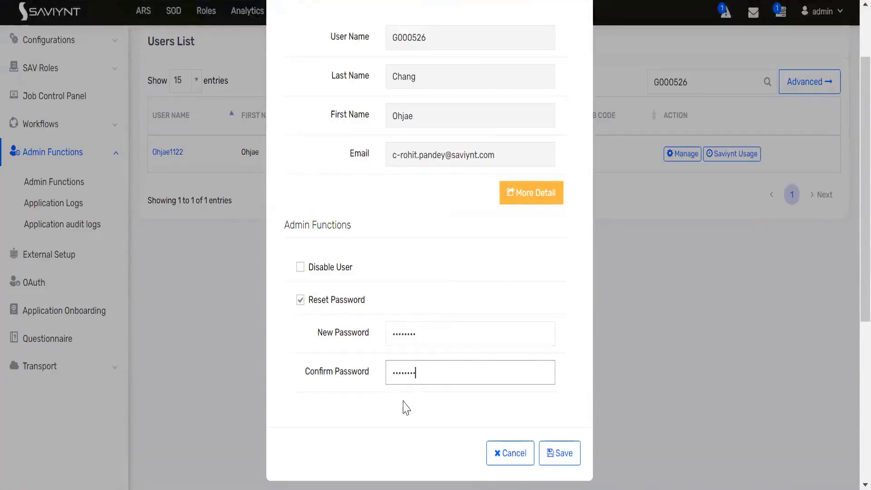
{"action": "scroll", "coordinate": [404, 385], "scroll_direction": "down", "scroll_amount": 2}
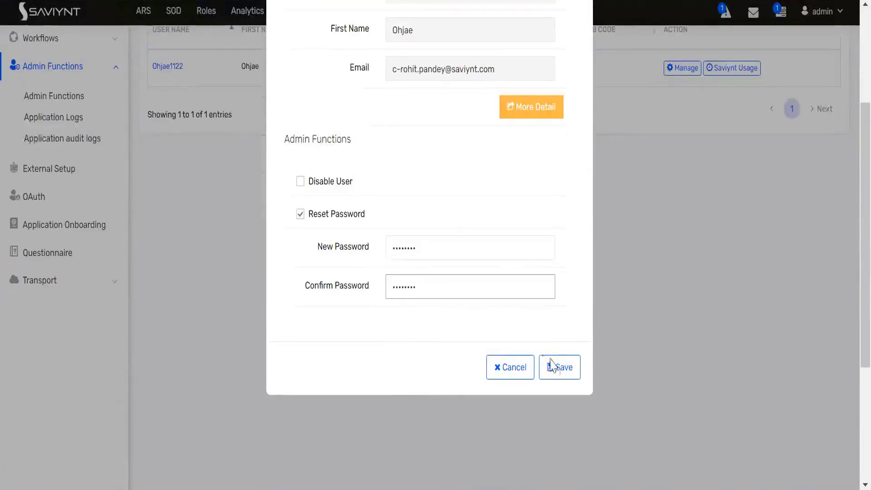
{"action": "left_click", "coordinate": [561, 371]}
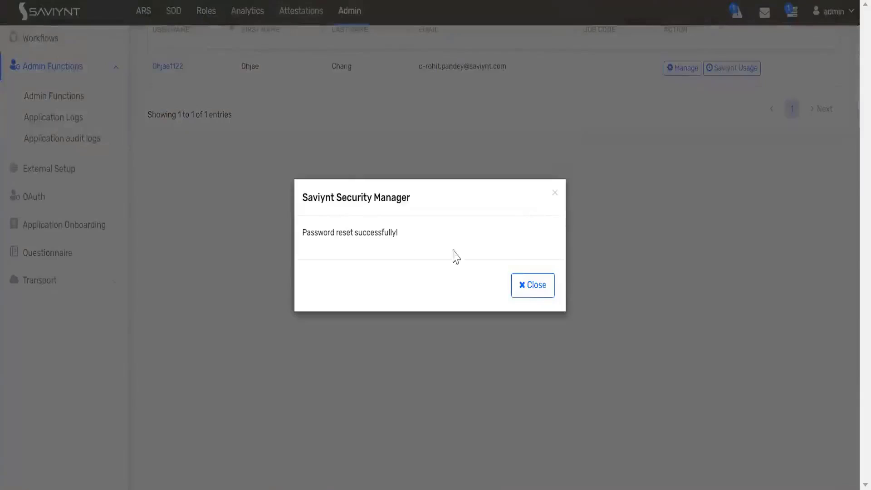
Close the reset confirmation, copy the user ID from the search box, and open Identity Repository Users
{"action": "left_click", "coordinate": [541, 287]}
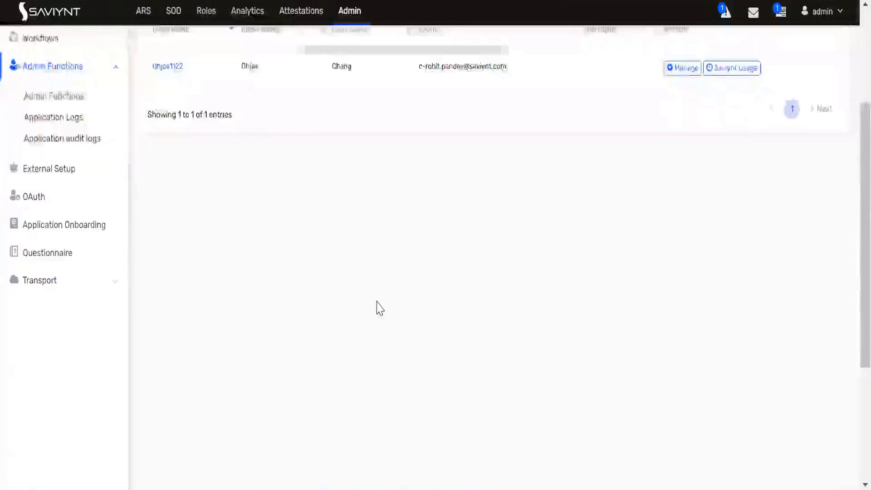
{"action": "scroll", "coordinate": [378, 307], "scroll_direction": "up", "scroll_amount": 4}
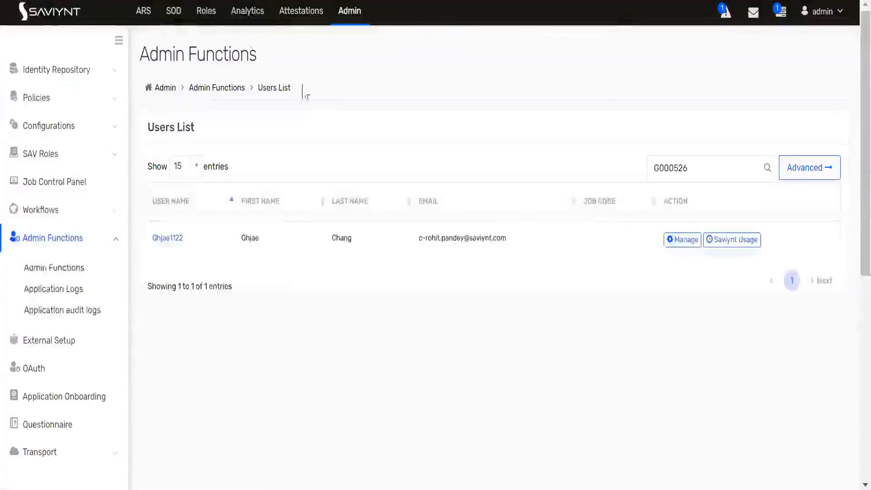
{"action": "left_click_drag", "start_coordinate": [690, 169], "coordinate": [650, 172]}
{"action": "key", "text": "ctrl+c"}
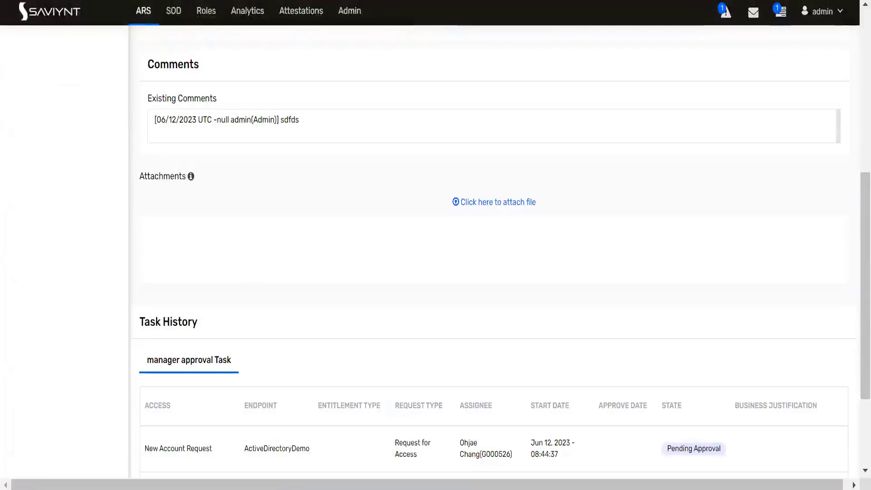
{"action": "left_click", "coordinate": [494, 202]}
{"action": "left_click", "coordinate": [390, 295]}
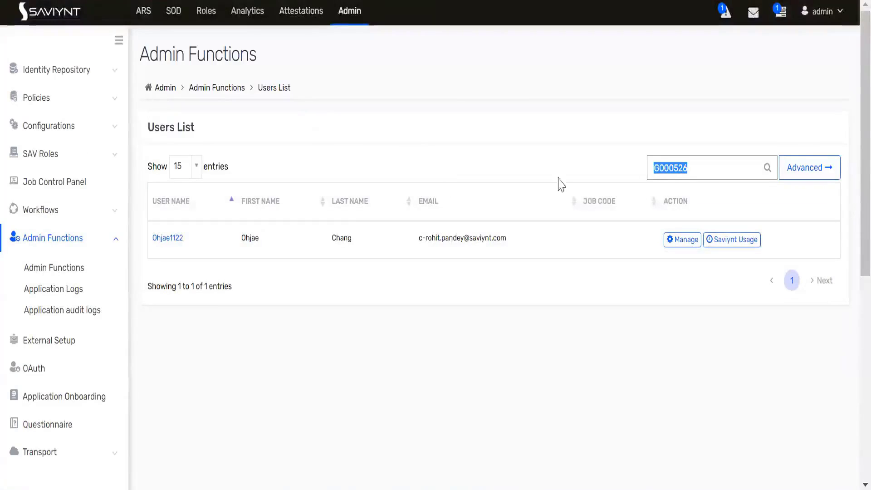
{"action": "left_click", "coordinate": [75, 79]}
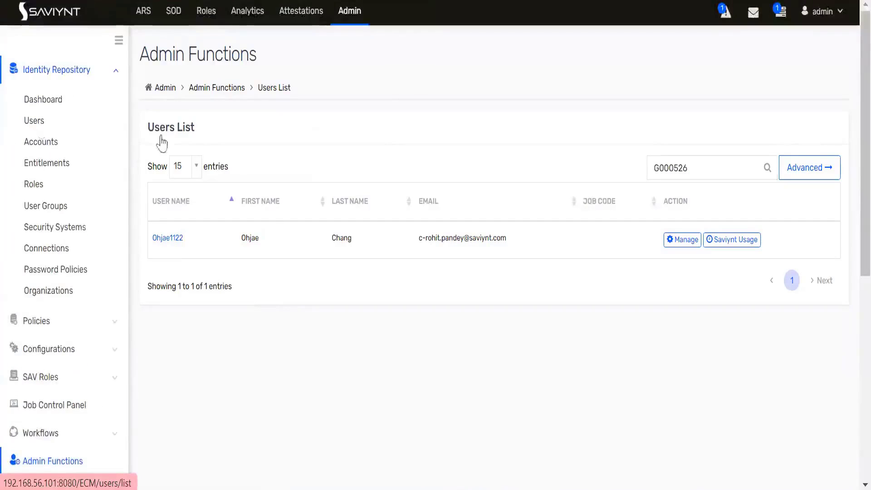
Filter the Identity Repository users by the copied ID, open that user's record, and copy the User Name
{"action": "left_click", "coordinate": [687, 168]}
{"action": "key", "text": "ctrl+v"}
{"action": "key", "text": "Return"}
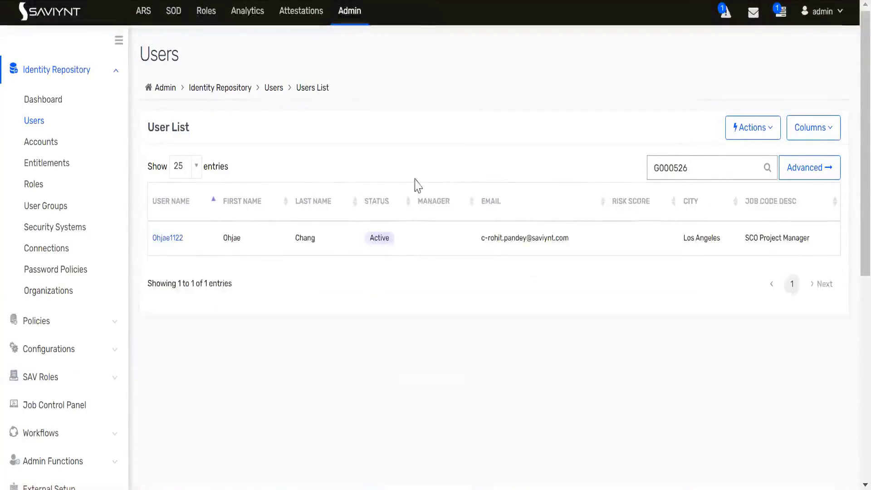
{"action": "left_click", "coordinate": [172, 239]}
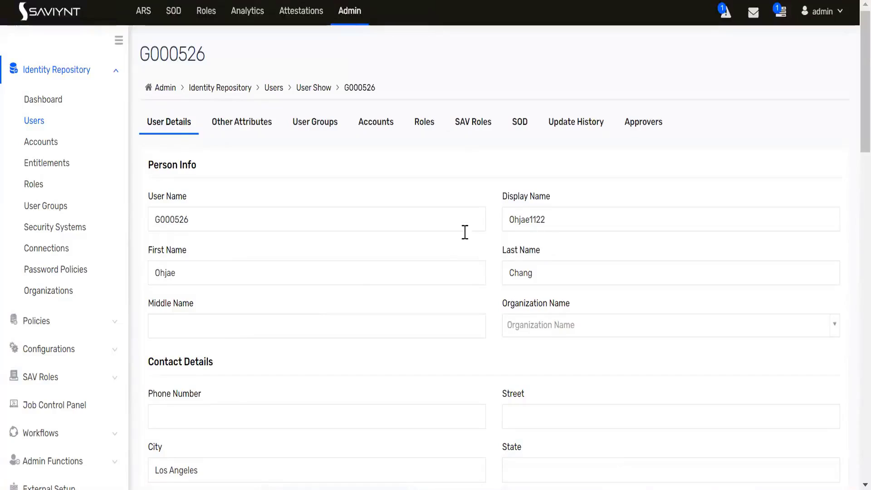
{"action": "left_click_drag", "start_coordinate": [186, 222], "coordinate": [132, 228]}
{"action": "key", "text": "ctrl+c"}
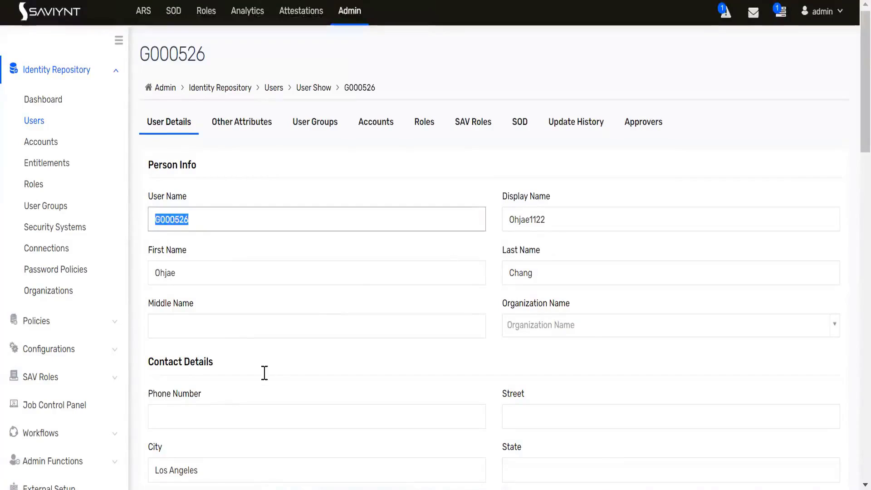
{"action": "scroll", "coordinate": [264, 373], "scroll_direction": "down", "scroll_amount": 20}
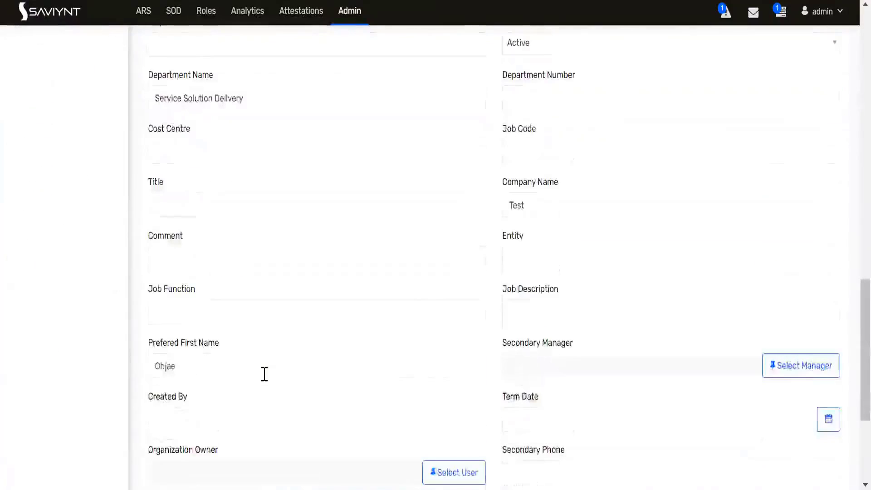
{"action": "scroll", "coordinate": [265, 372], "scroll_direction": "down", "scroll_amount": 3}
{"action": "scroll", "coordinate": [271, 369], "scroll_direction": "up", "scroll_amount": 20}
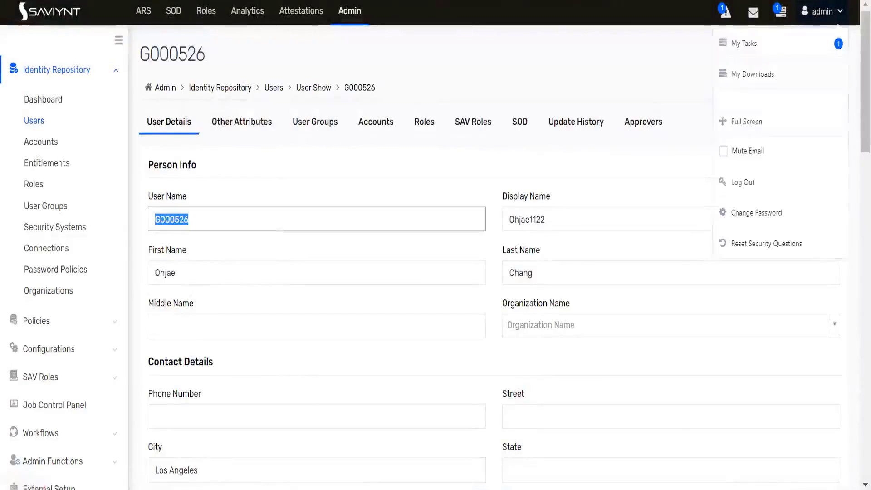
Open a new Chrome Incognito window from the browser menu
{"action": "left_click", "coordinate": [863, 0]}
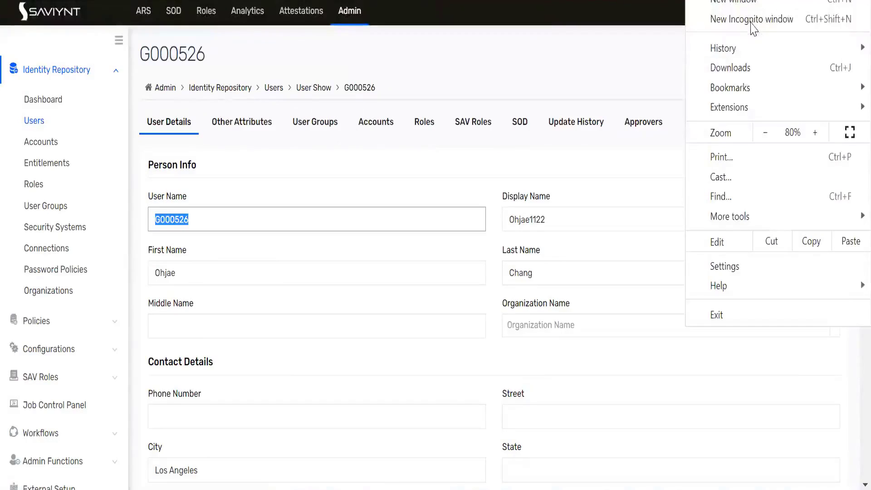
{"action": "left_click", "coordinate": [744, 23]}
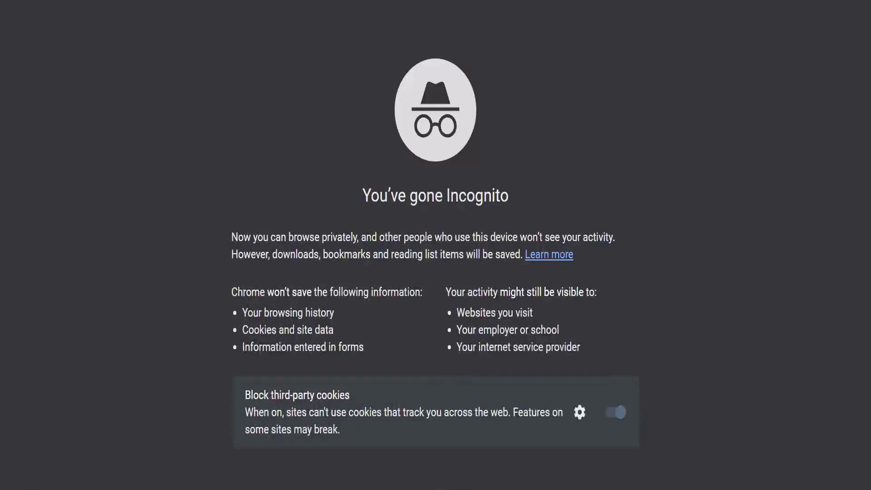
Load the Saviynt sign-in page and try logging in with the user ID and new password
{"action": "type", "text": "19"}
{"action": "key", "text": "Return"}
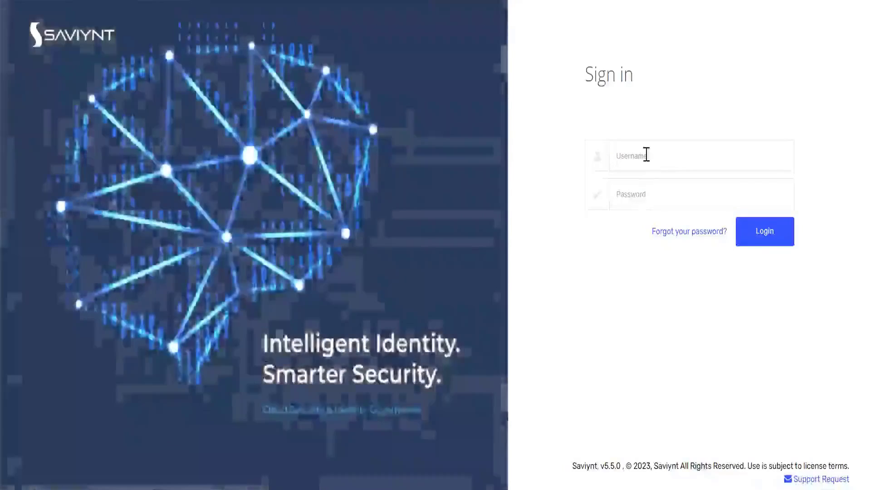
{"action": "left_click", "coordinate": [648, 155]}
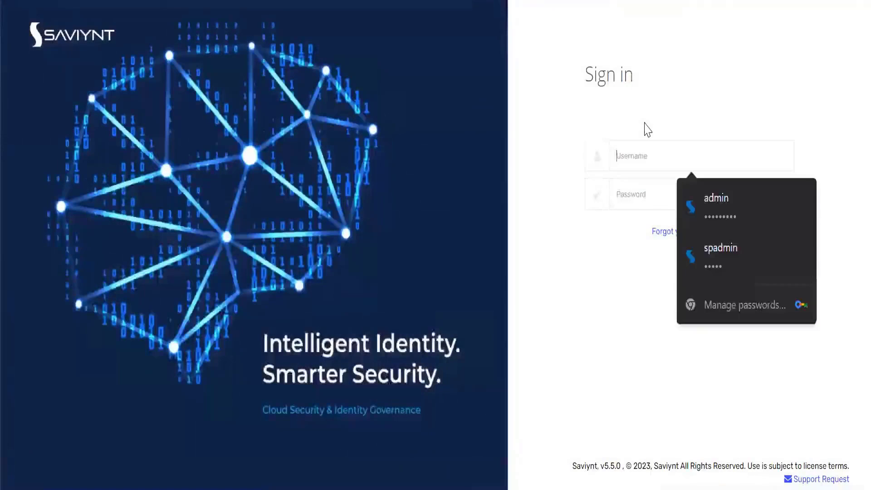
{"action": "key", "text": "ctrl+v"}
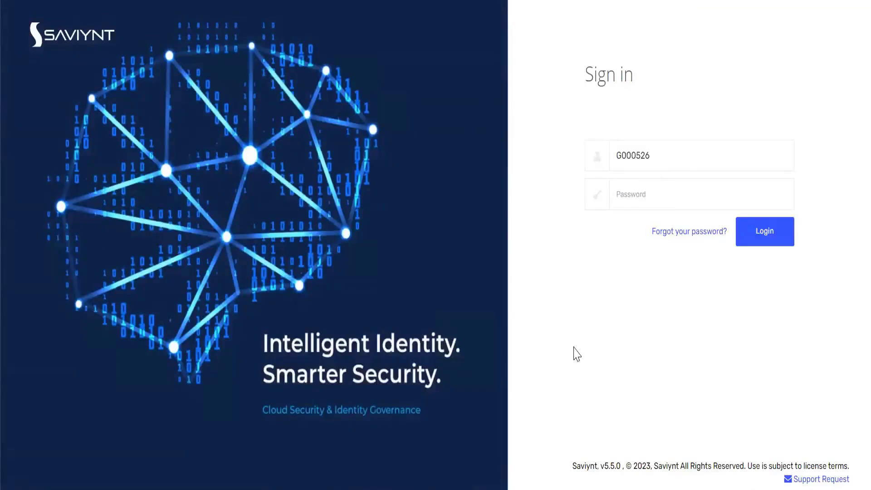
{"action": "key", "text": "Tab"}
{"action": "type", "text": "••••"}
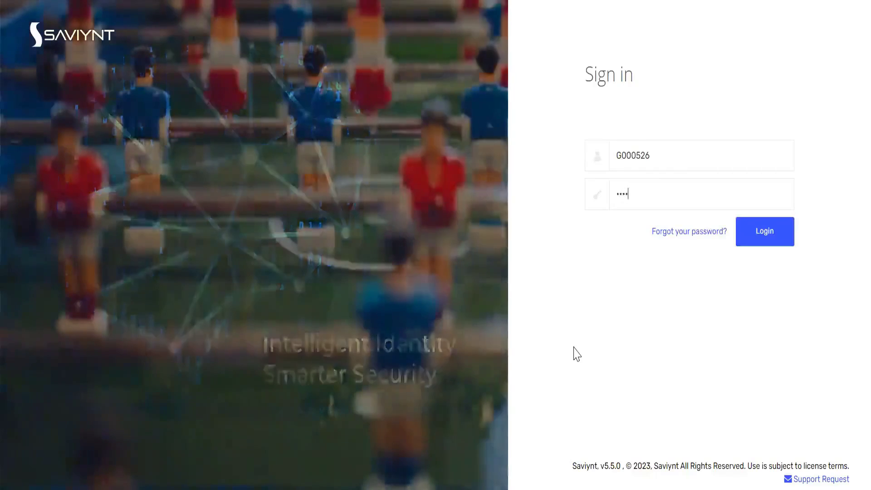
{"action": "type", "text": "••••"}
{"action": "left_click", "coordinate": [756, 241]}
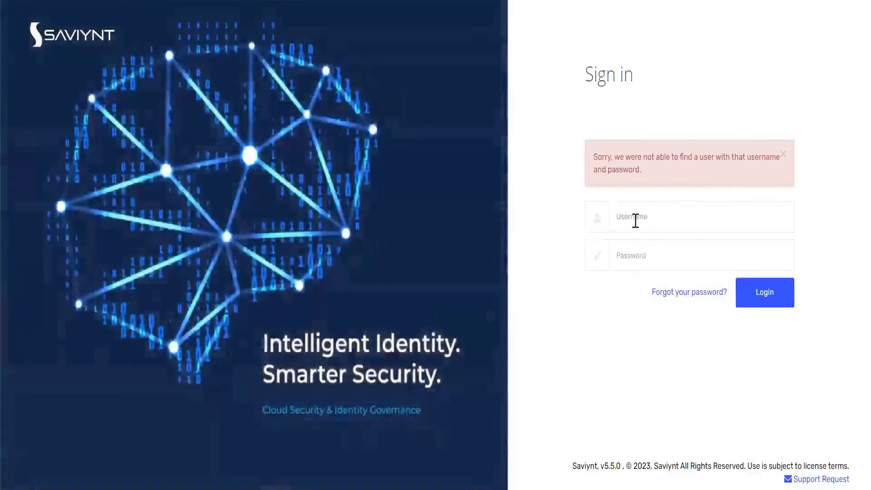
{"action": "left_click", "coordinate": [635, 221]}
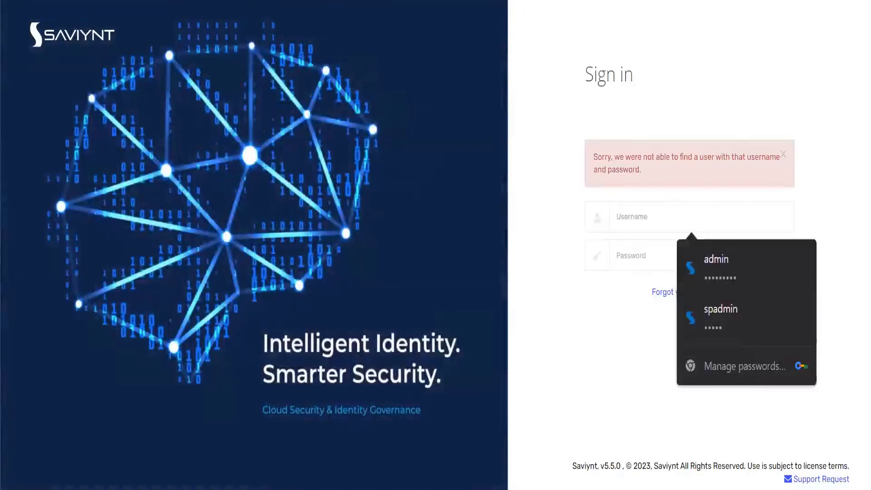
{"action": "left_click", "coordinate": [479, 489]}
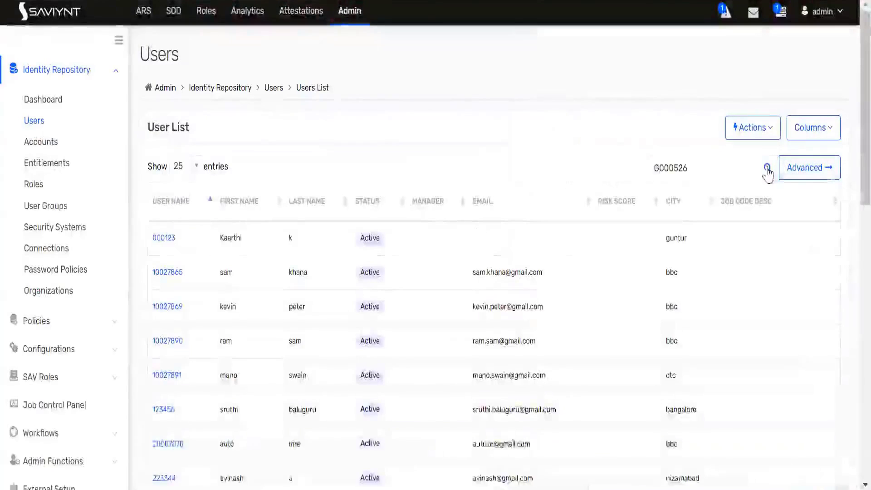
Copy the user's display username from the admin Users list and enter it with the new password
{"action": "left_click", "coordinate": [768, 168]}
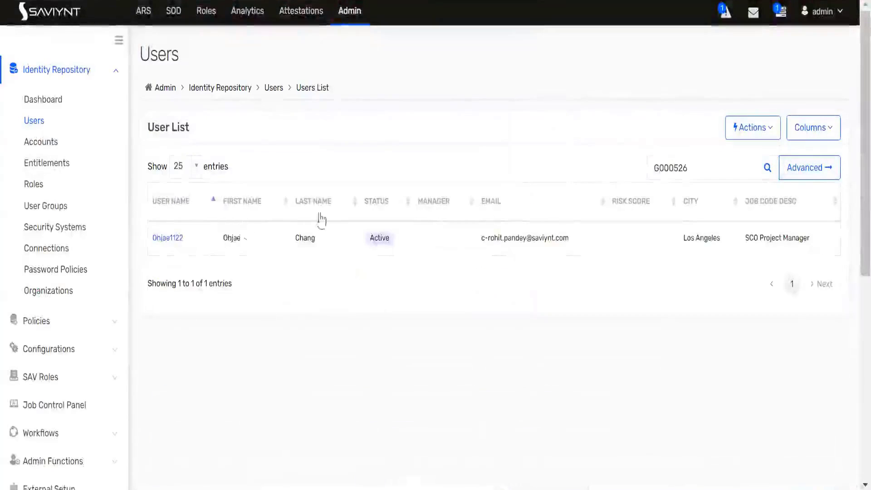
{"action": "left_click_drag", "start_coordinate": [184, 240], "coordinate": [154, 238]}
{"action": "key", "text": "ctrl+c"}
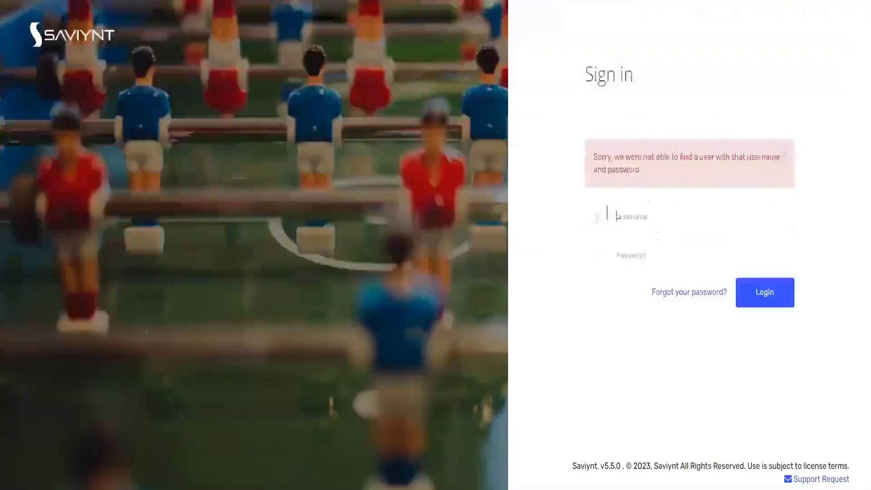
{"action": "left_click", "coordinate": [649, 227]}
{"action": "key", "text": "ctrl+v"}
{"action": "key", "text": "Tab"}
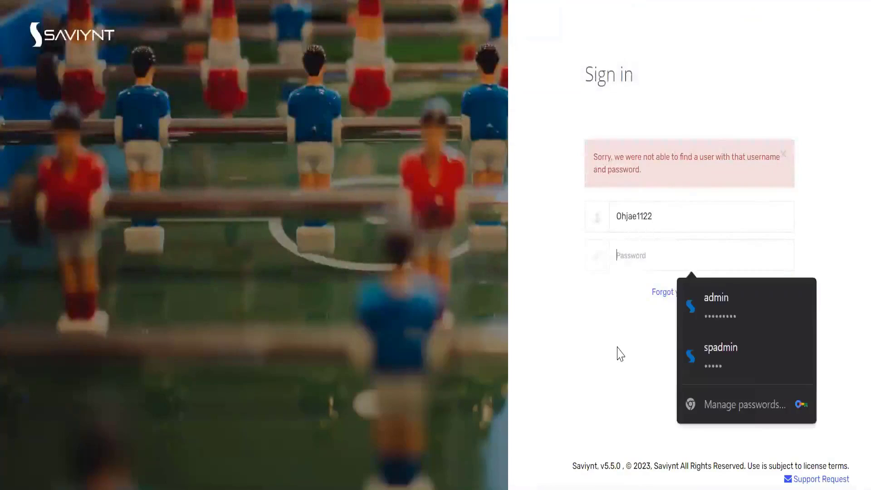
{"action": "type", "text": "•••••"}
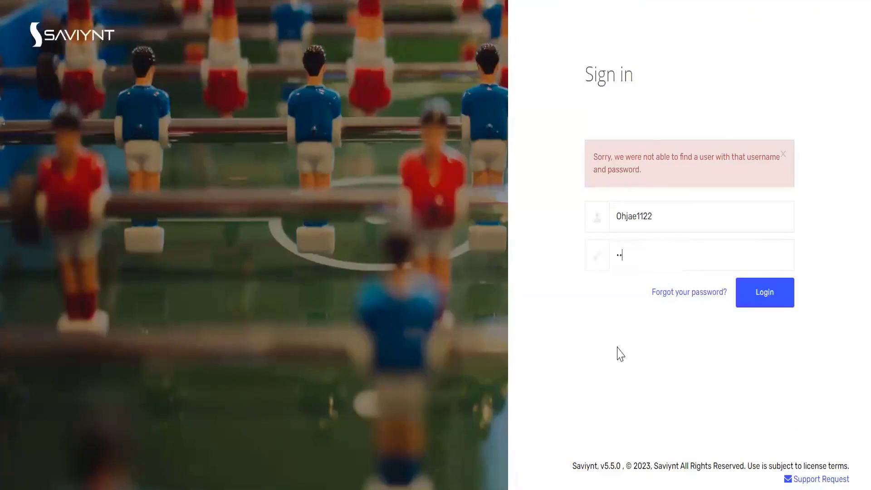
{"action": "type", "text": "••••"}
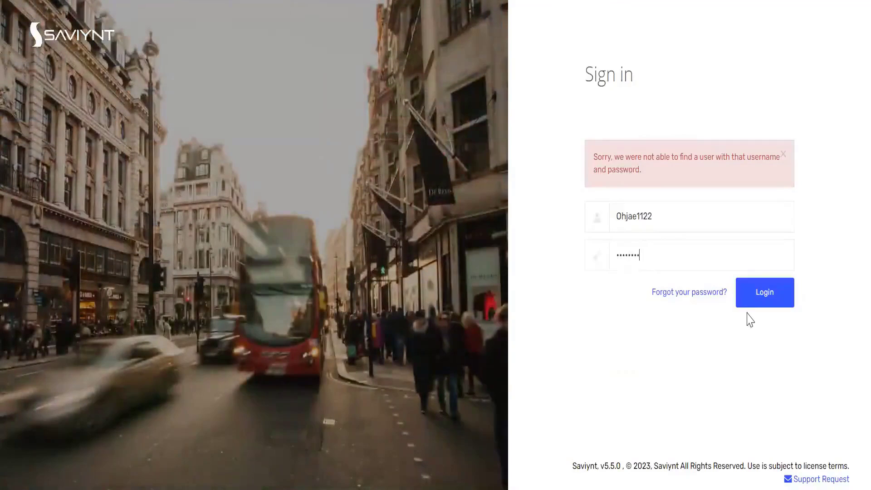